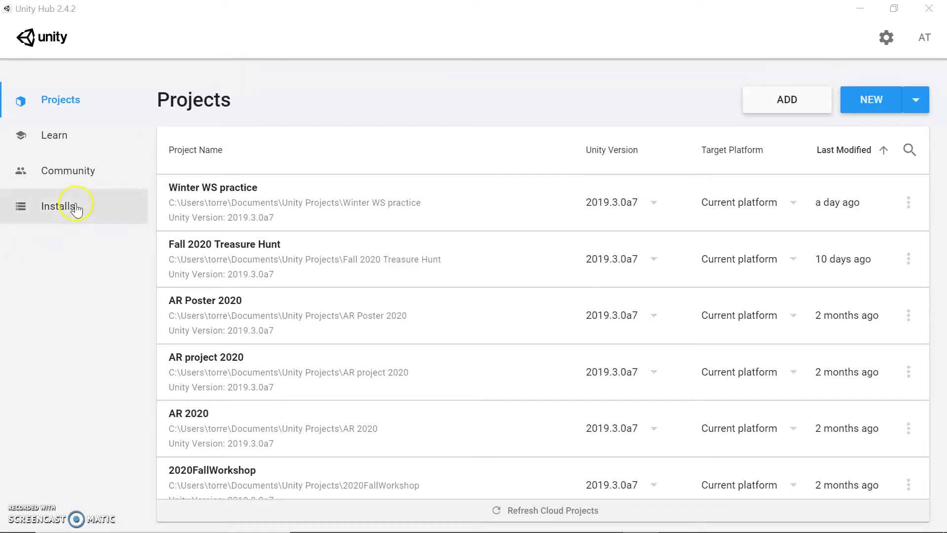
After checking the installed editor versions, create a 3D project named IntoUnity in Unity Hub
click(72, 209)
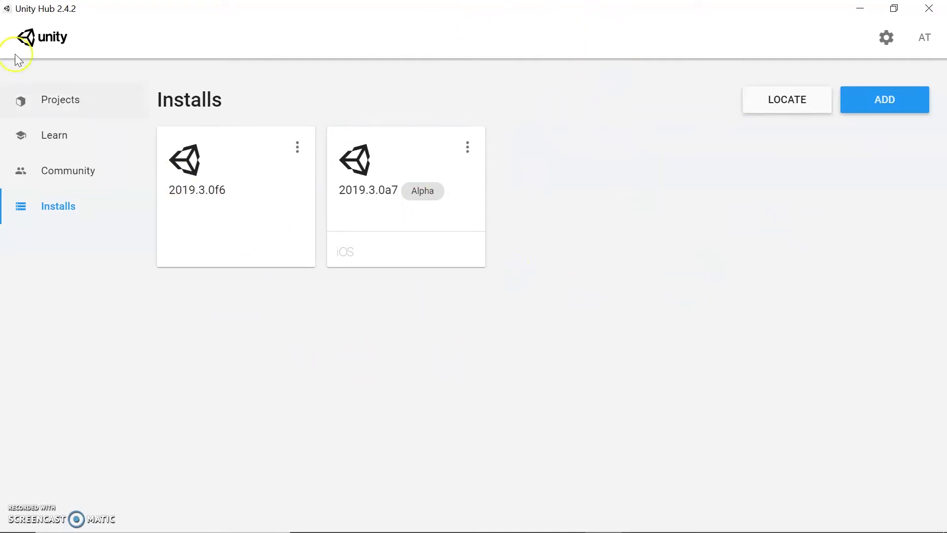
click(40, 101)
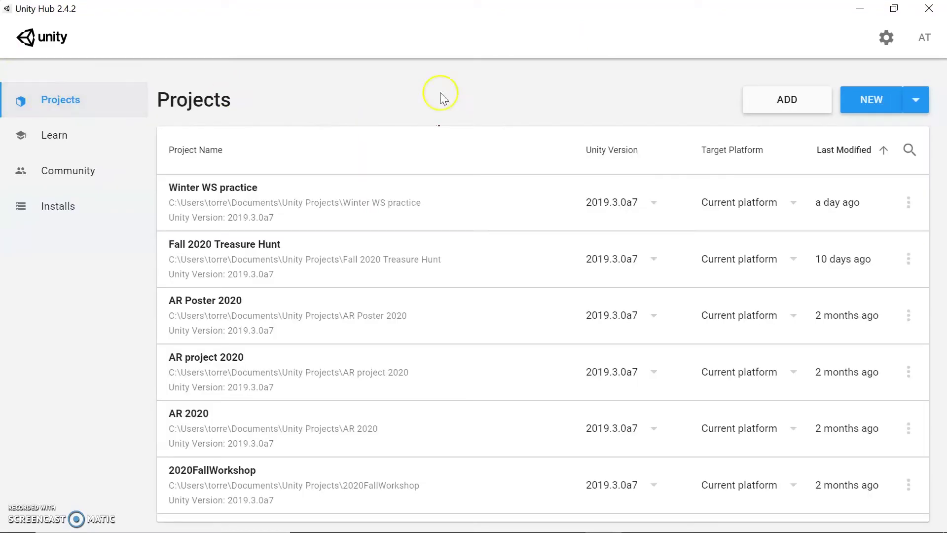
click(872, 108)
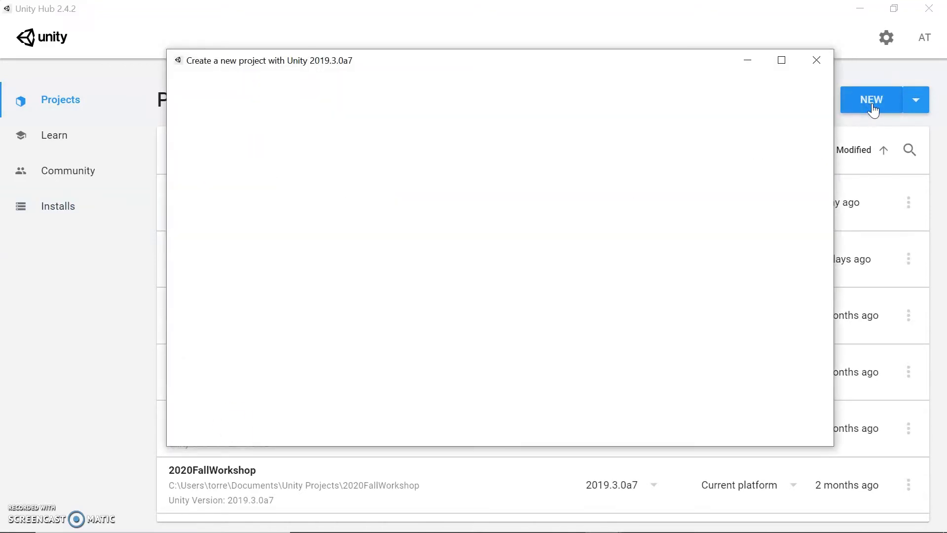
drag(635, 143, 554, 151)
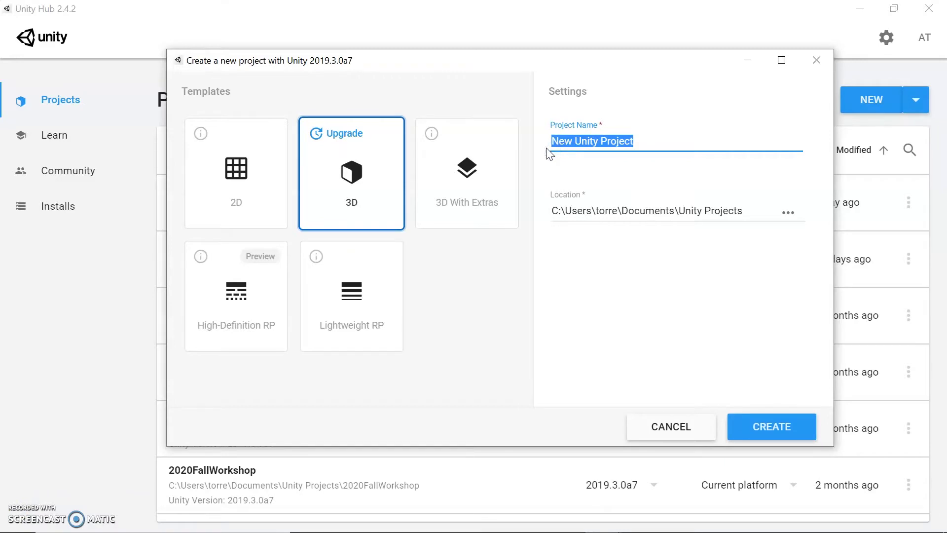
text(Into)
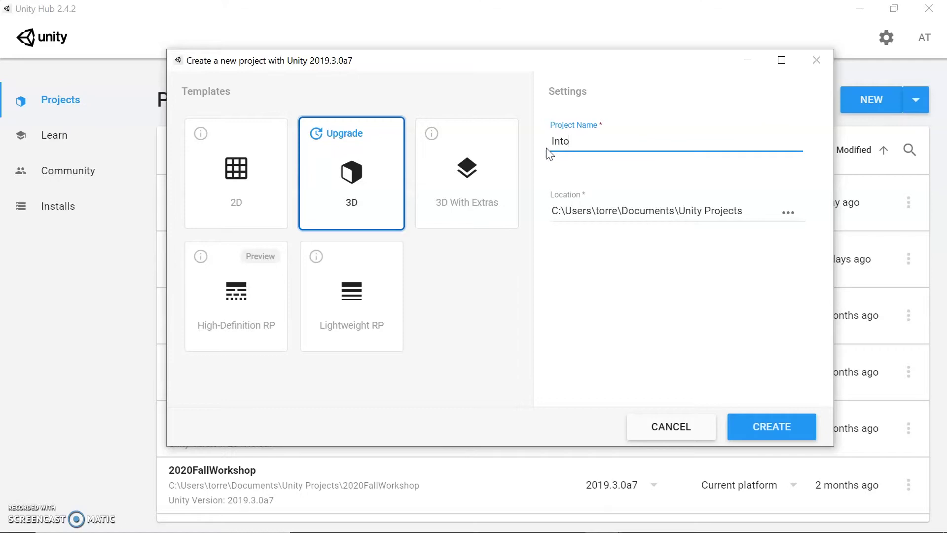
text(Unity)
click(773, 429)
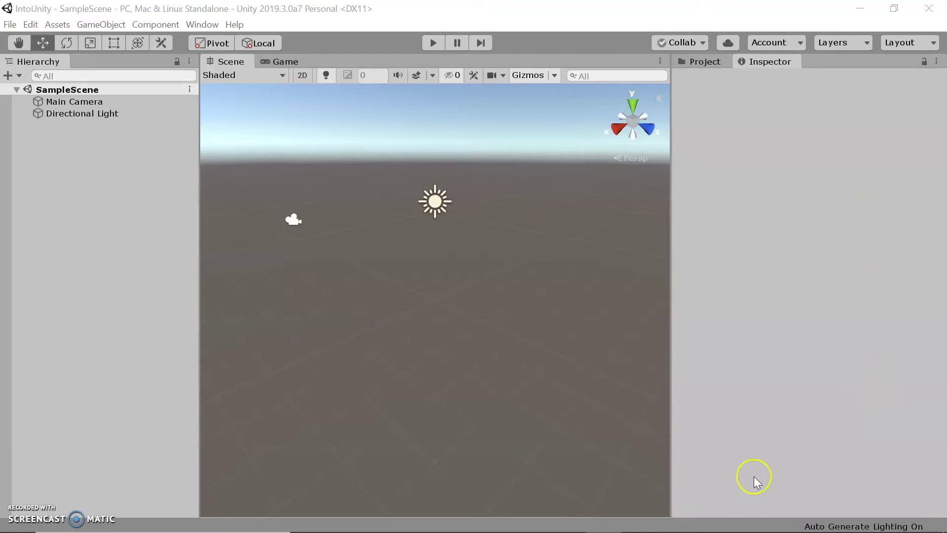
mouse_move(861, 504)
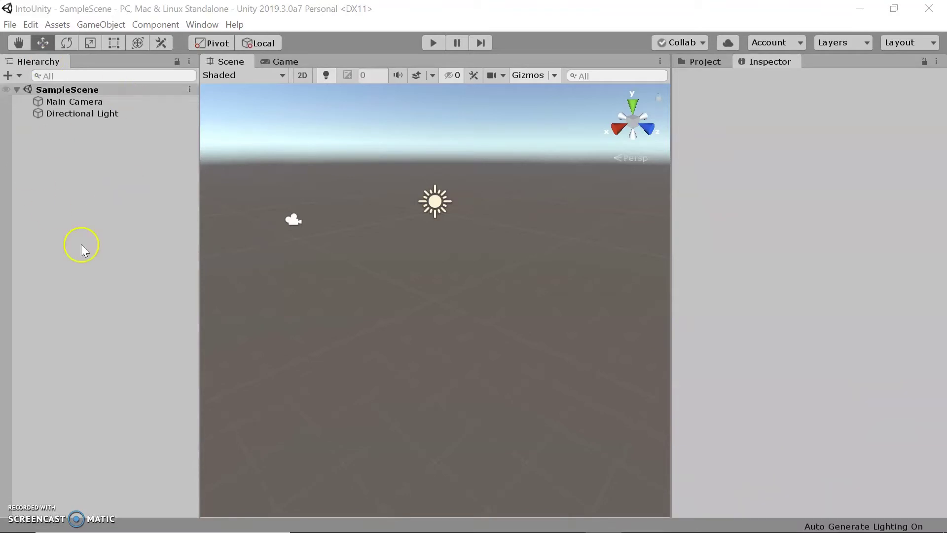
click(272, 60)
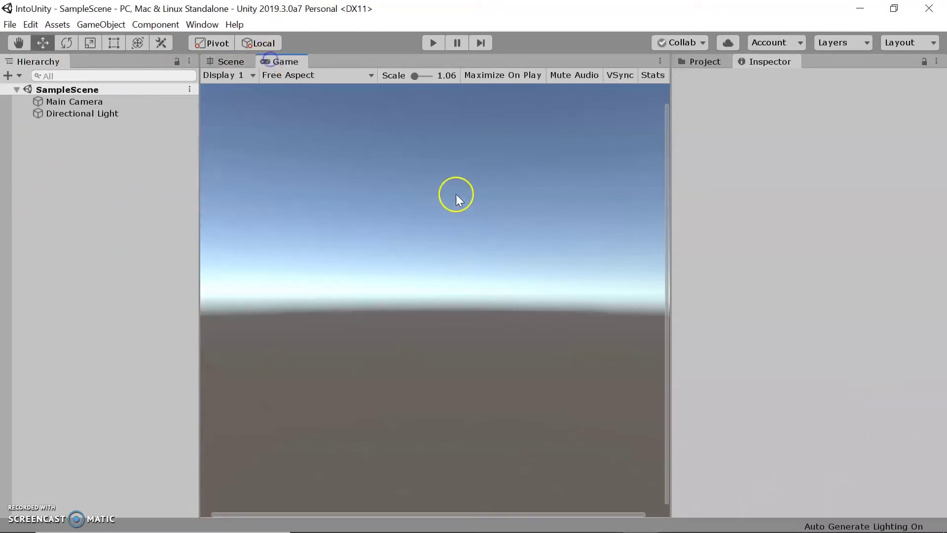
click(715, 61)
click(765, 62)
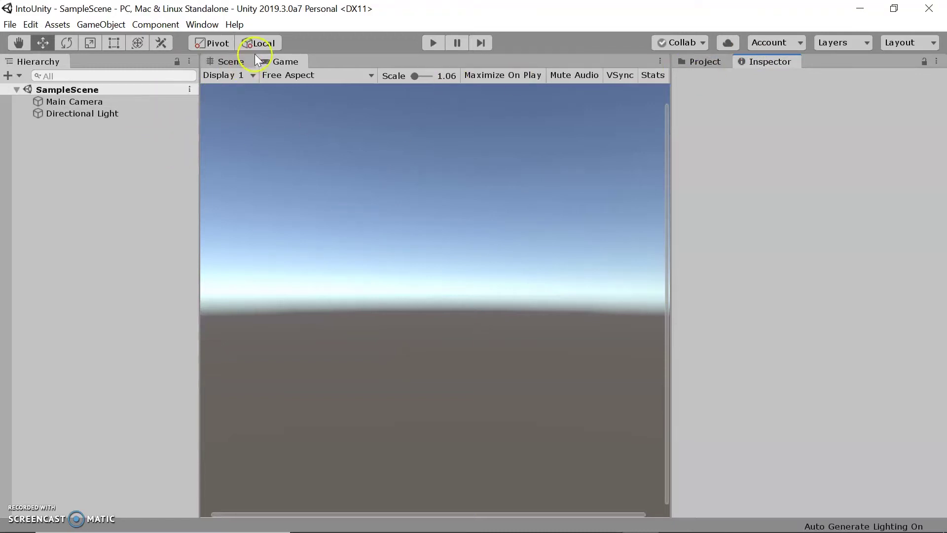
click(225, 62)
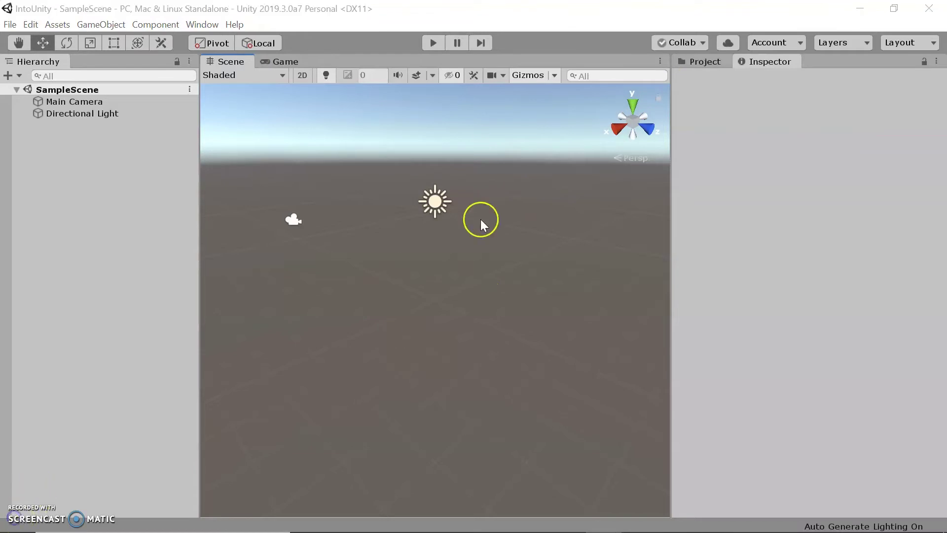
Select the Directional Light and zoom the Scene view in and out
click(328, 216)
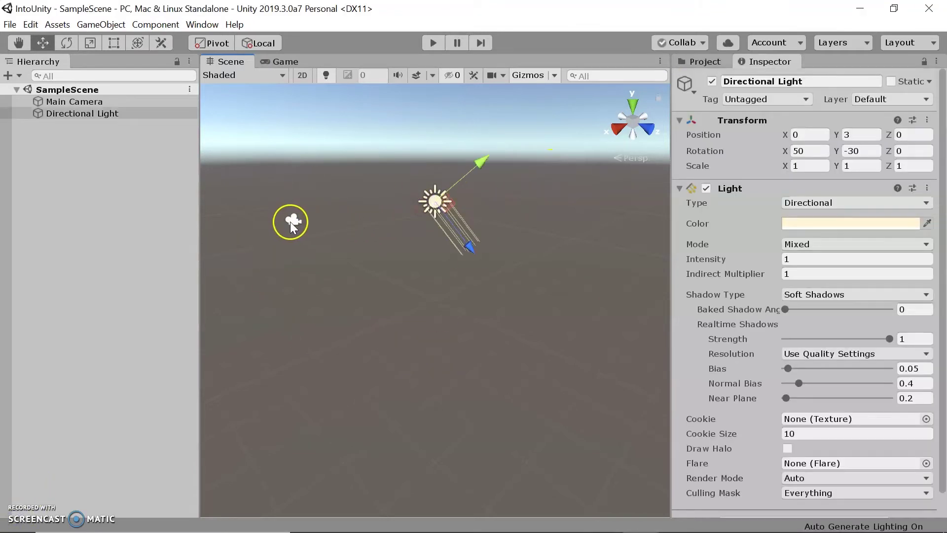
click(292, 221)
click(437, 207)
scroll(449, 319, up, 2)
scroll(448, 321, down, 2)
scroll(439, 332, up, 2)
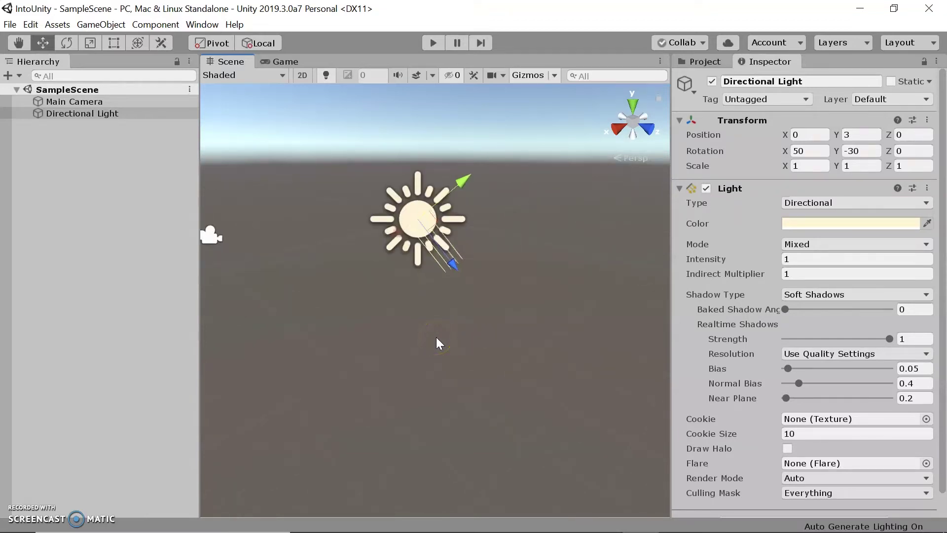
scroll(437, 337, down, 3)
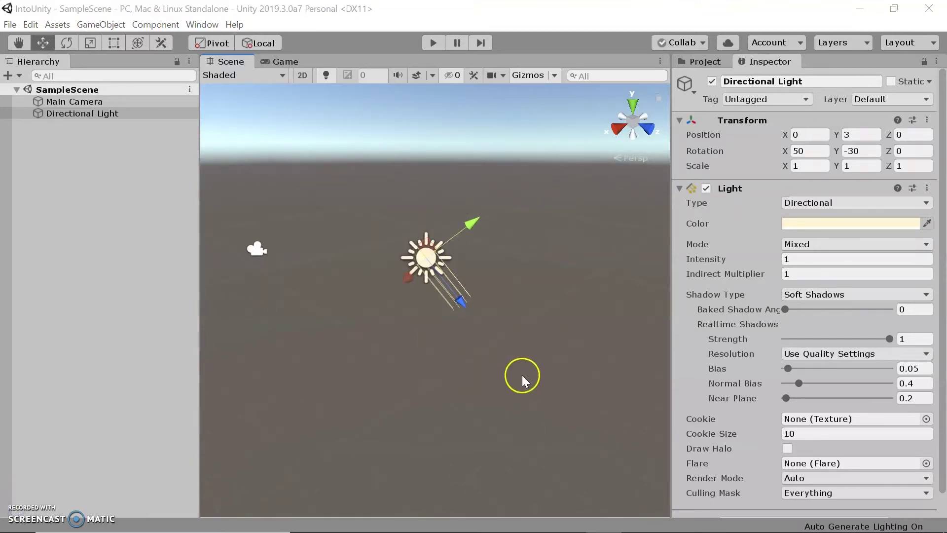
alt+right_drag(533, 371, 506, 478)
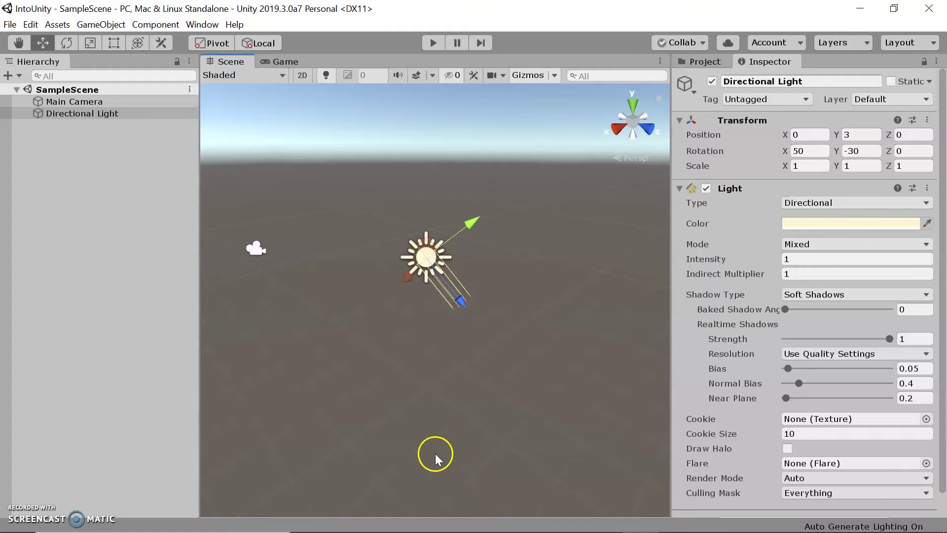
Use the Hand tool to orbit the Scene view down onto the light, then reselect it
key(q)
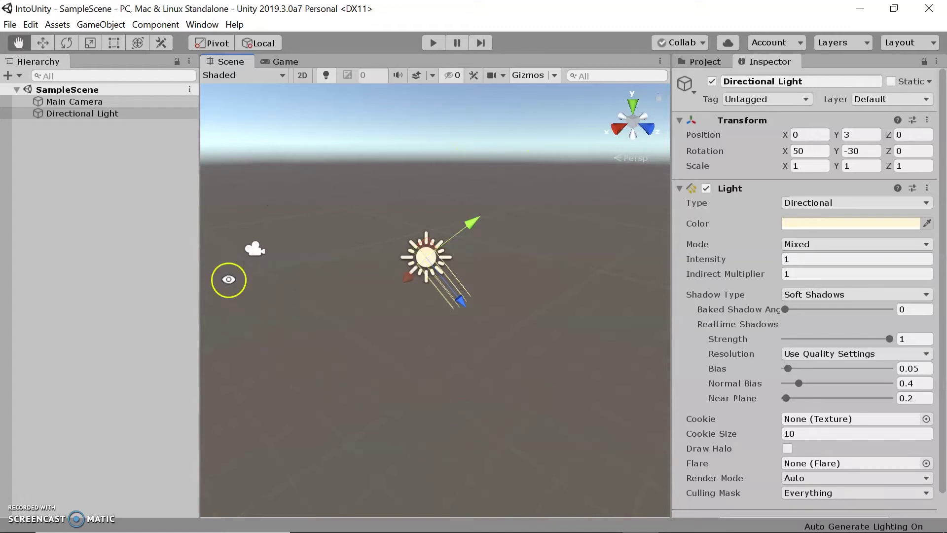
alt+drag(376, 332, 496, 274)
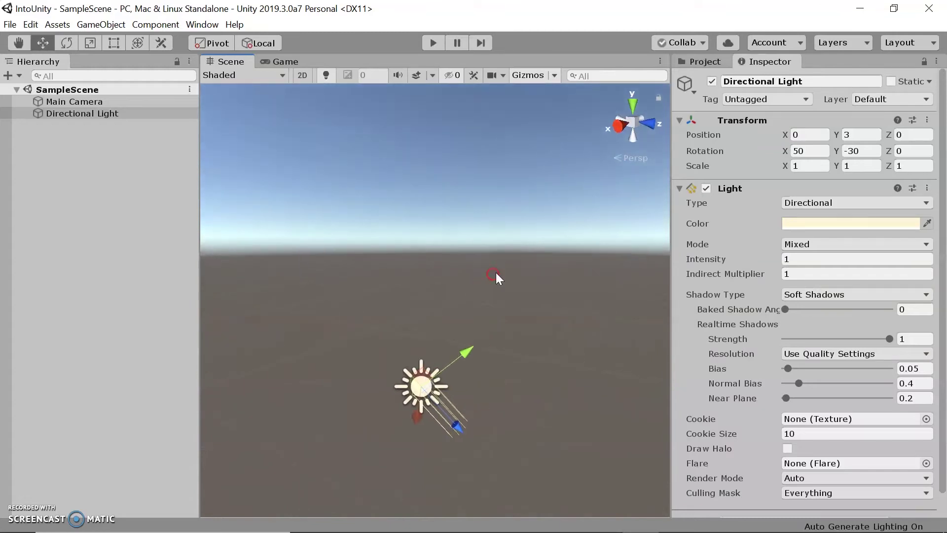
alt+drag(465, 318, 264, 313)
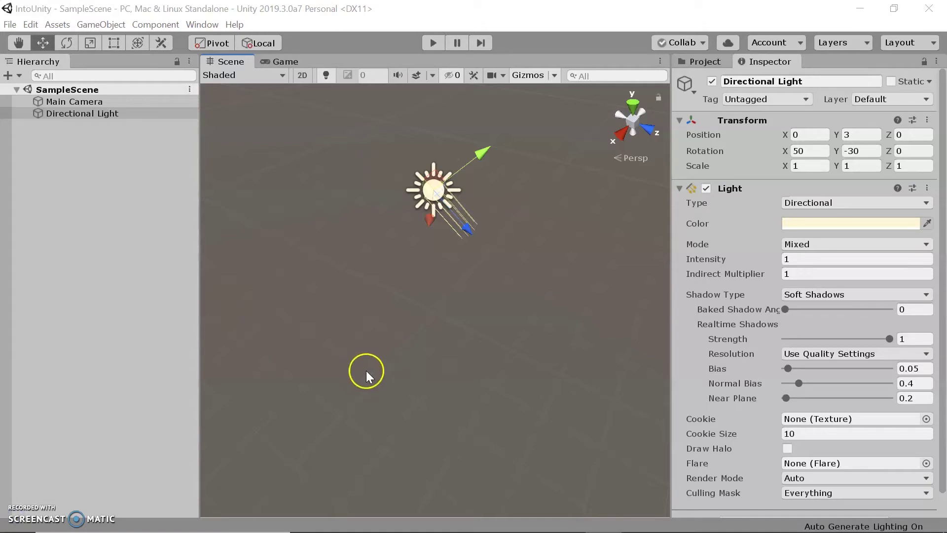
click(127, 111)
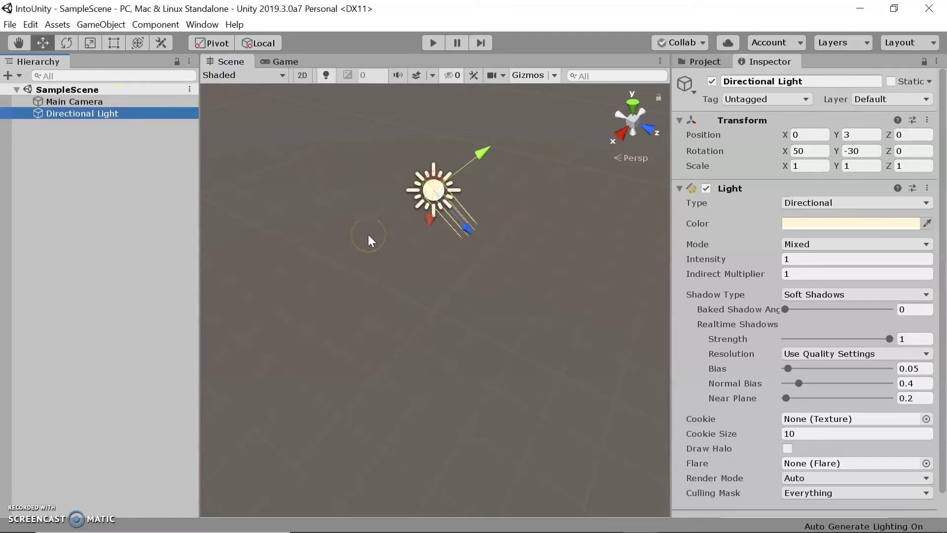
Select the Main Camera and frame it in the Scene view
click(78, 102)
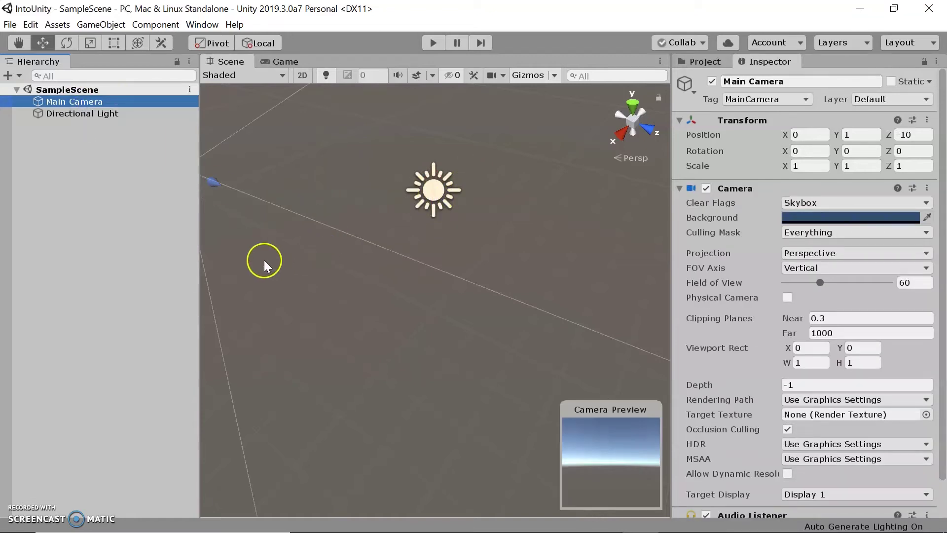
key(f)
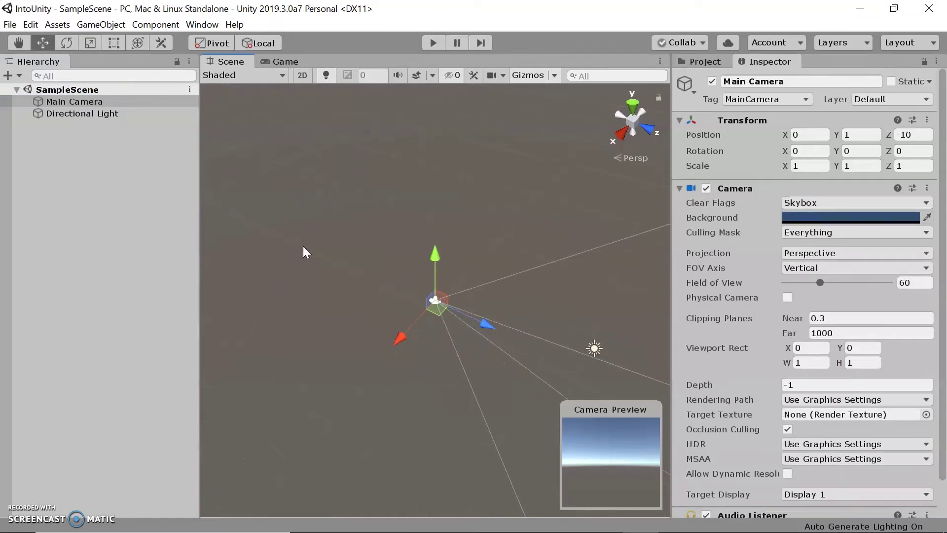
middle_drag(456, 402, 364, 387)
scroll(450, 334, up, 5)
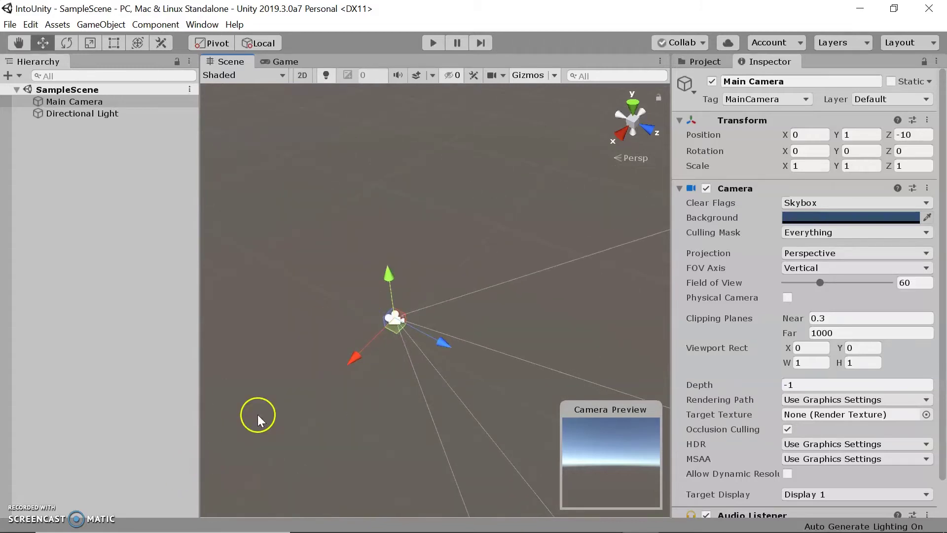
mouse_move(296, 288)
middle_down()
mouse_move(321, 296)
mouse_move(343, 277)
mouse_move(298, 279)
middle_up()
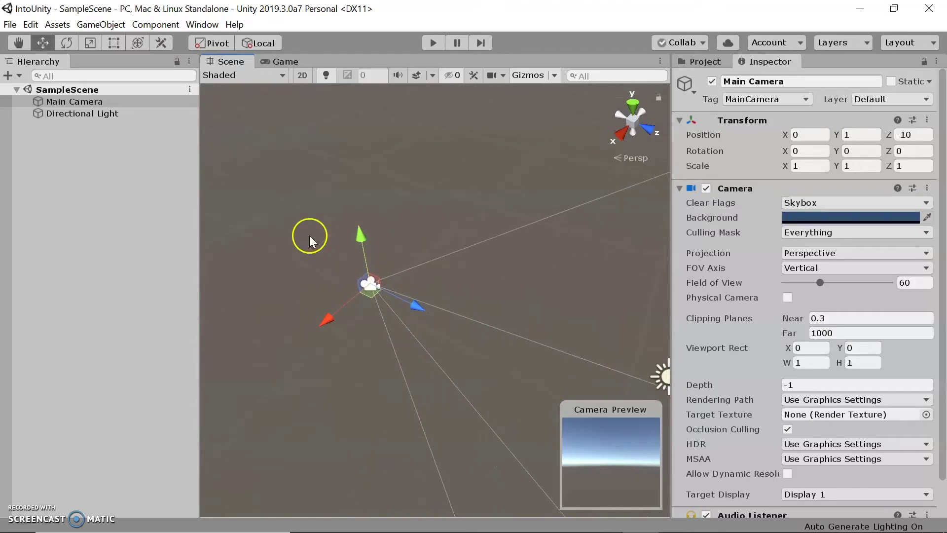
click(20, 44)
drag(390, 246, 375, 201)
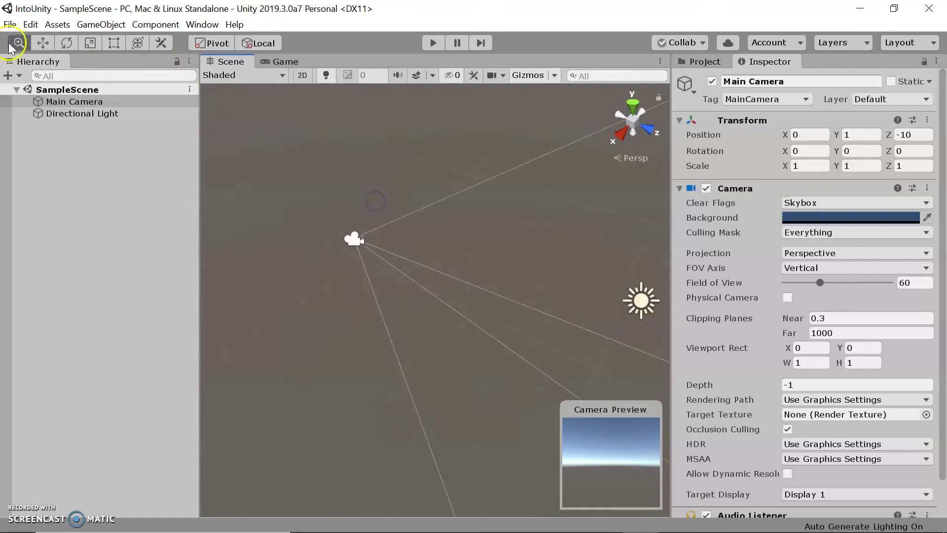
scroll(349, 389, up, 3)
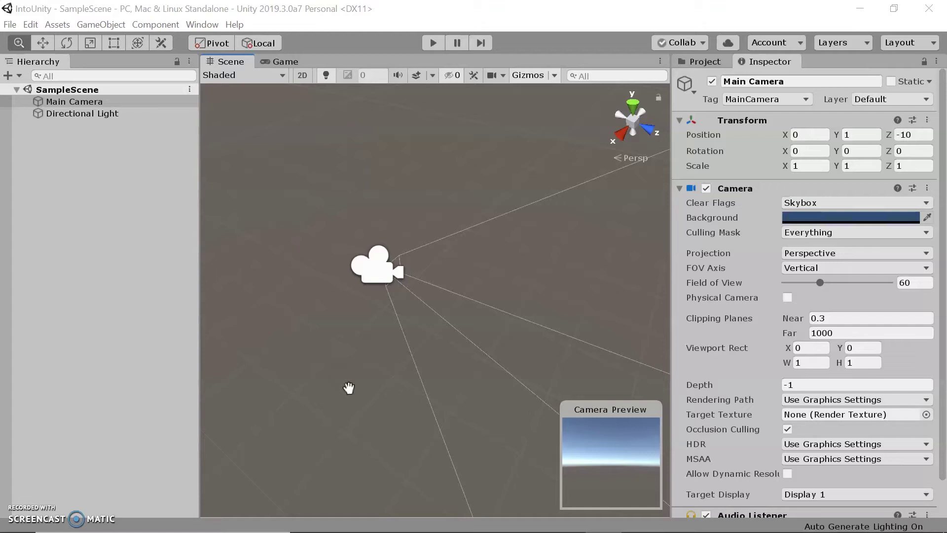
Pan, zoom and tilt the view around the camera to show the sky and raise the horizon
drag(349, 388, 411, 214)
scroll(410, 214, down, 5)
scroll(411, 214, up, 3)
scroll(411, 214, down, 3)
scroll(411, 215, up, 5)
scroll(410, 214, up, 2)
scroll(411, 214, down, 5)
middle_drag(331, 277, 421, 277)
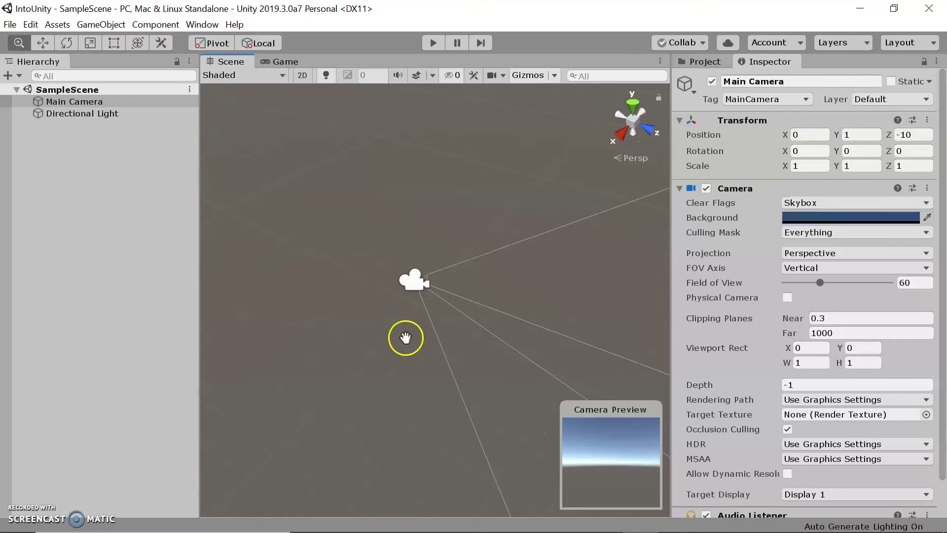
right_drag(364, 393, 372, 258)
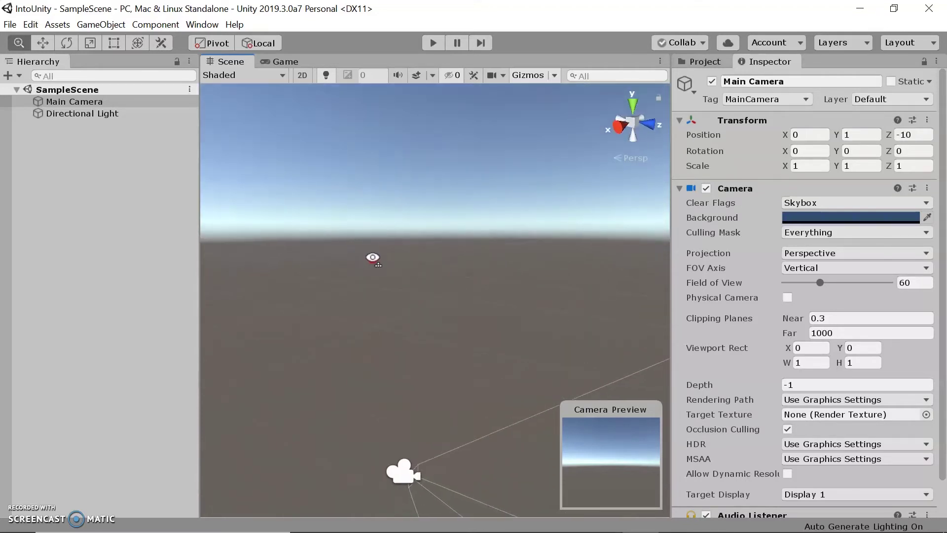
scroll(382, 250, up, 3)
scroll(381, 251, down, 4)
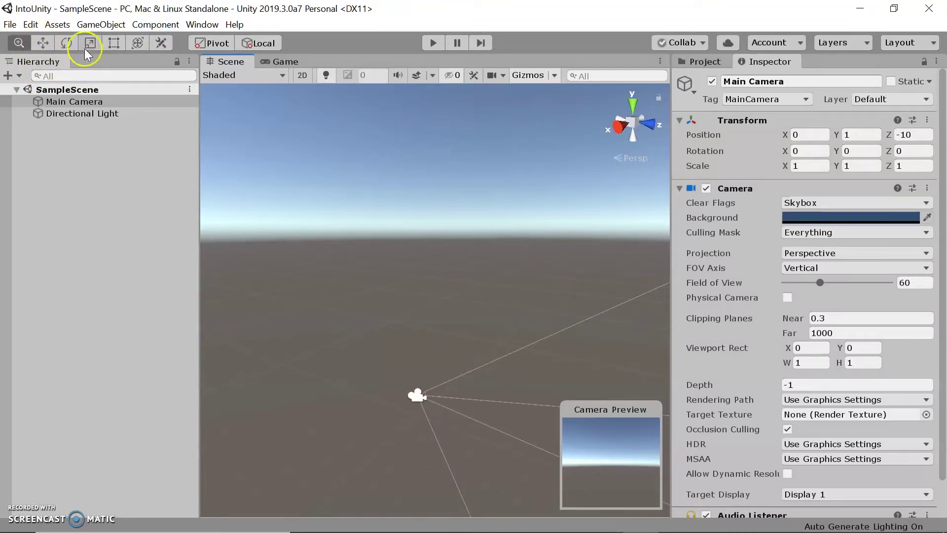
alt+drag(424, 445, 349, 265)
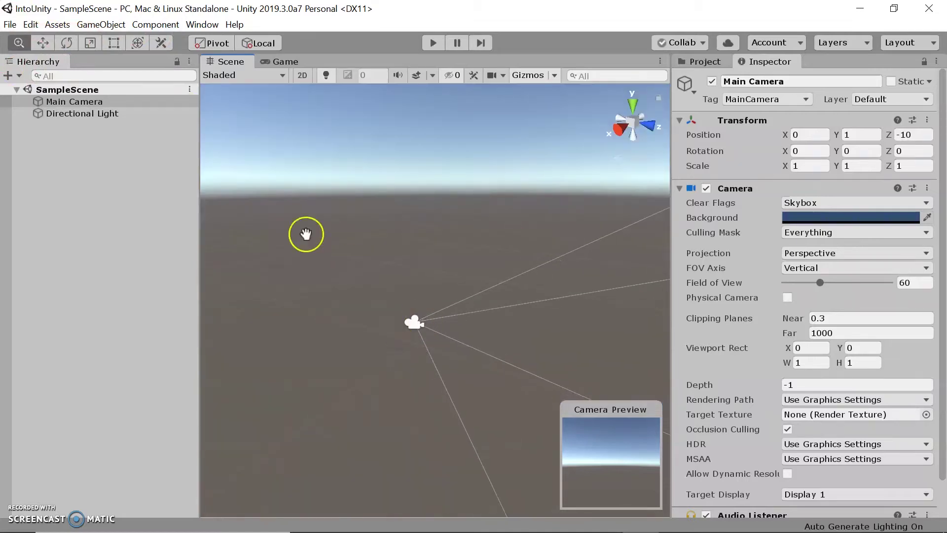
Move the Main Camera up and sideways along X, then turn it and tilt it upward
click(46, 43)
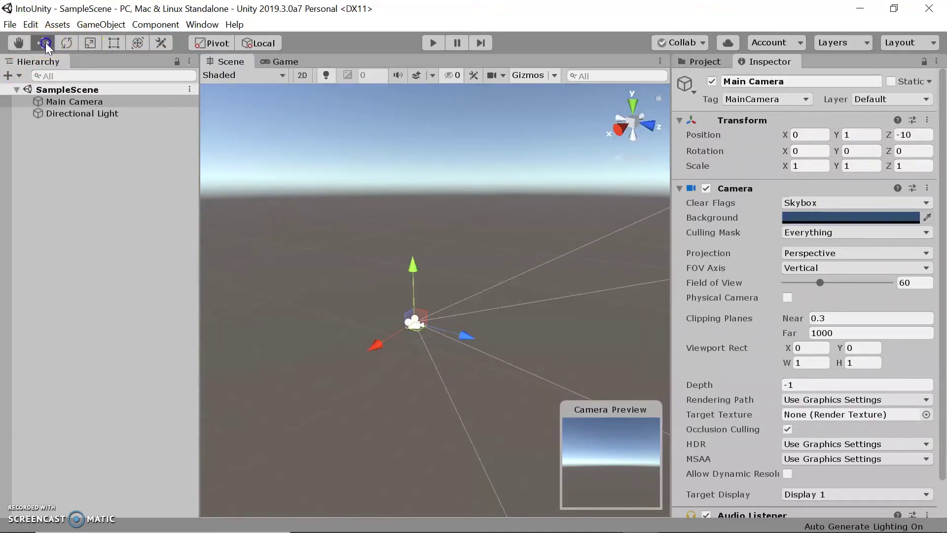
mouse_move(414, 260)
mouse_down()
mouse_move(413, 209)
mouse_move(411, 292)
mouse_move(414, 197)
mouse_move(415, 275)
mouse_up()
drag(371, 349, 471, 331)
click(75, 46)
drag(436, 353, 366, 362)
drag(434, 290, 454, 301)
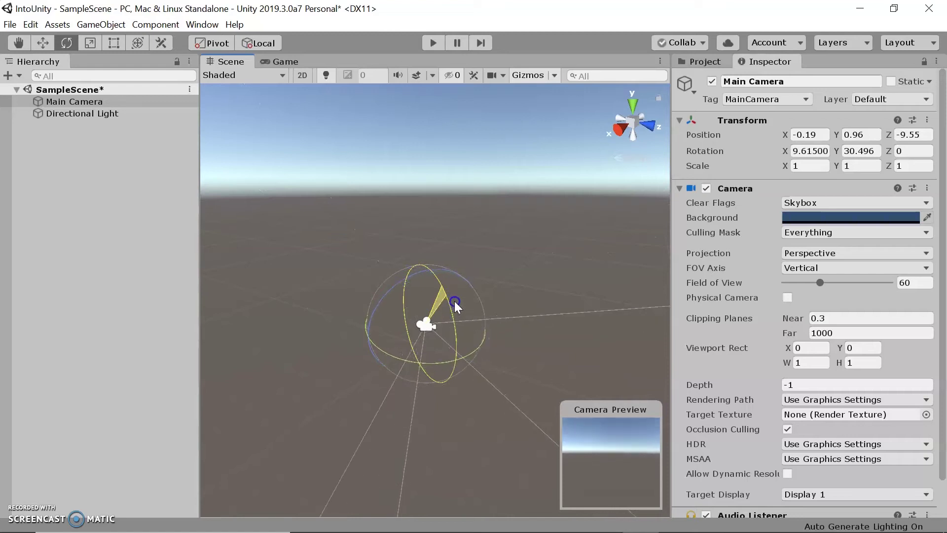
Scale the Directional Light to about 0.65 on X and 0.96 on Z
click(90, 44)
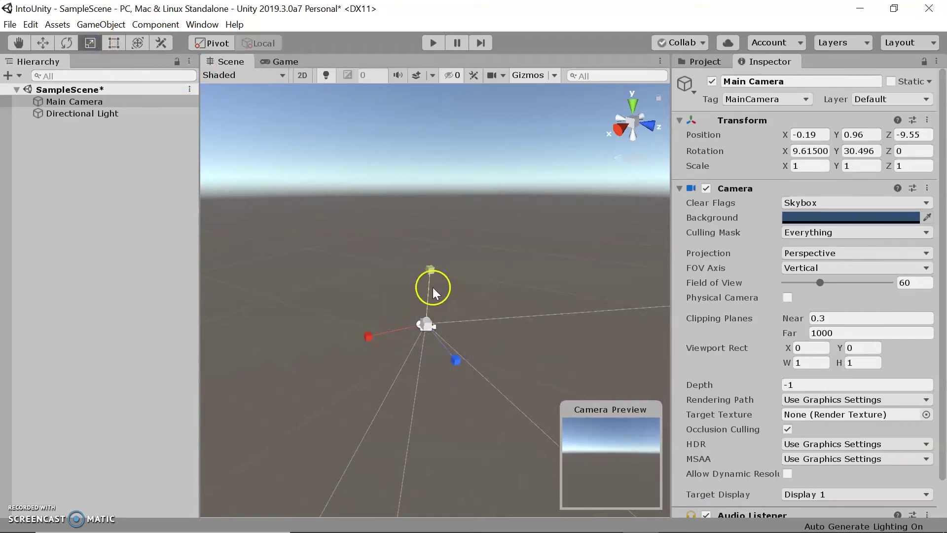
click(73, 114)
key(f)
mouse_move(472, 340)
mouse_down()
mouse_move(498, 371)
mouse_move(471, 341)
mouse_up()
drag(431, 327, 524, 295)
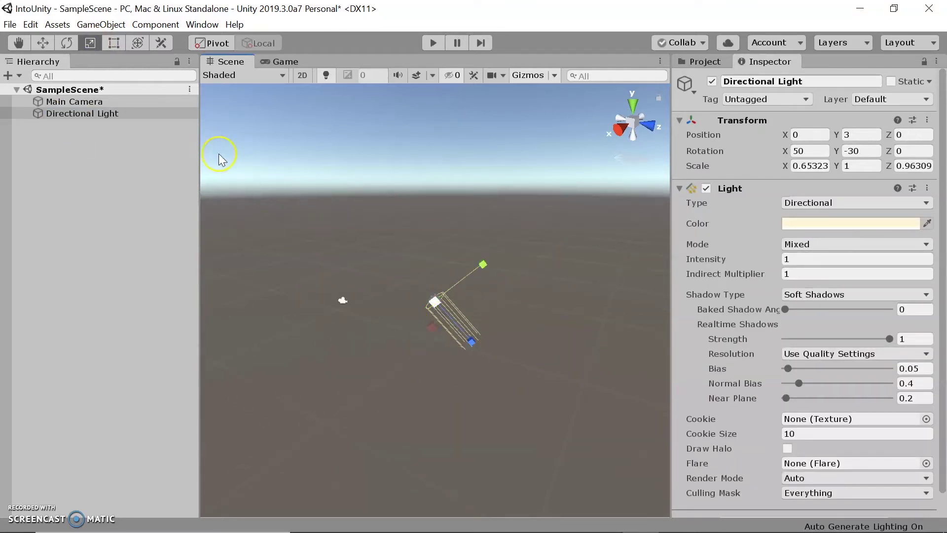
Add a Cube via GameObject > 3D Object and stretch it with the Scale tool
click(101, 24)
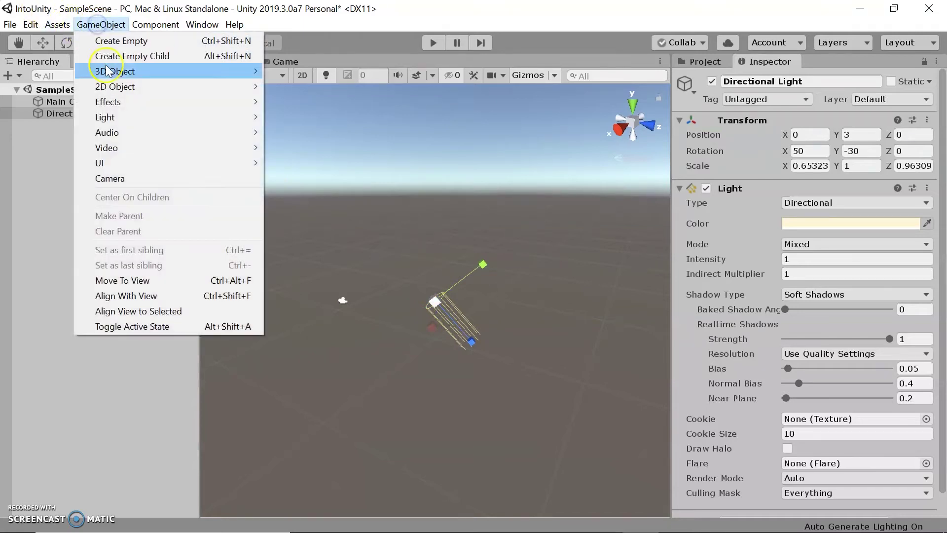
mouse_move(173, 73)
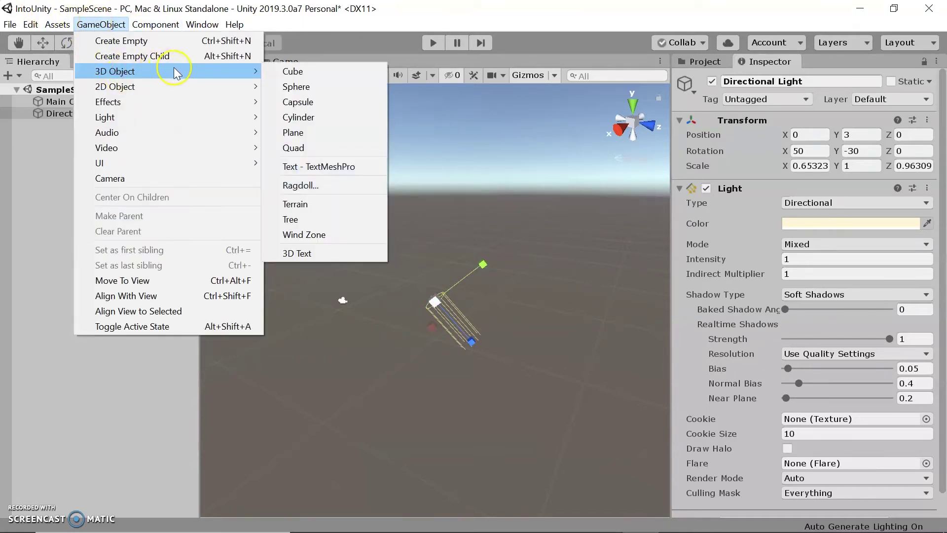
click(292, 71)
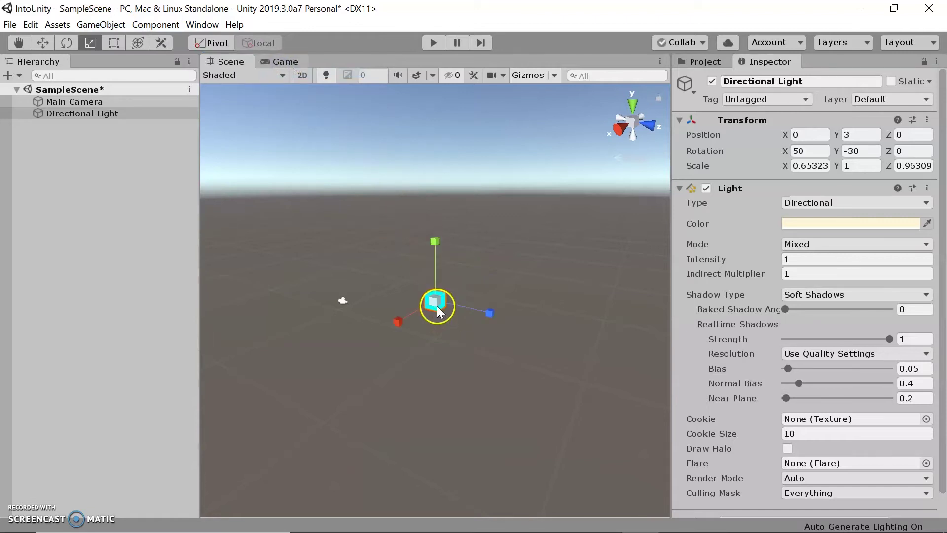
scroll(460, 330, up, 4)
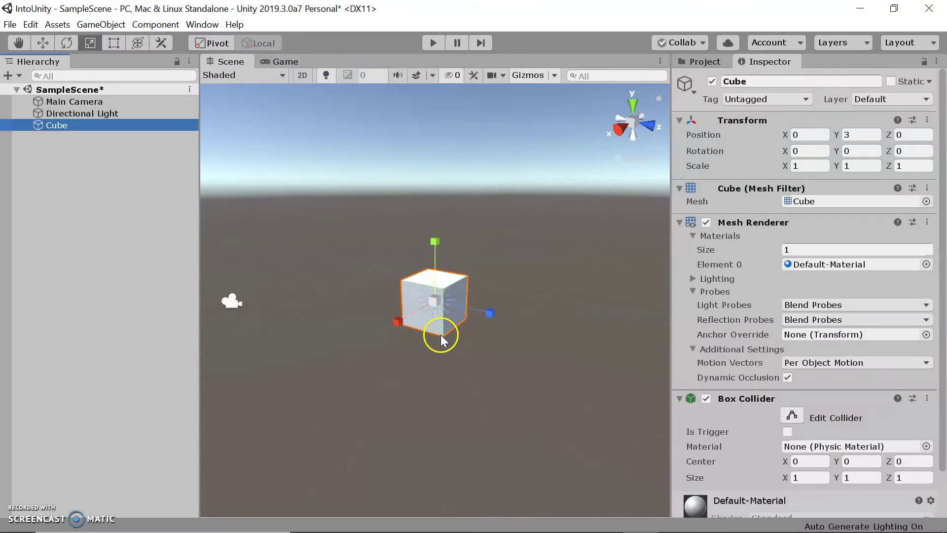
scroll(441, 335, up, 4)
drag(397, 322, 401, 344)
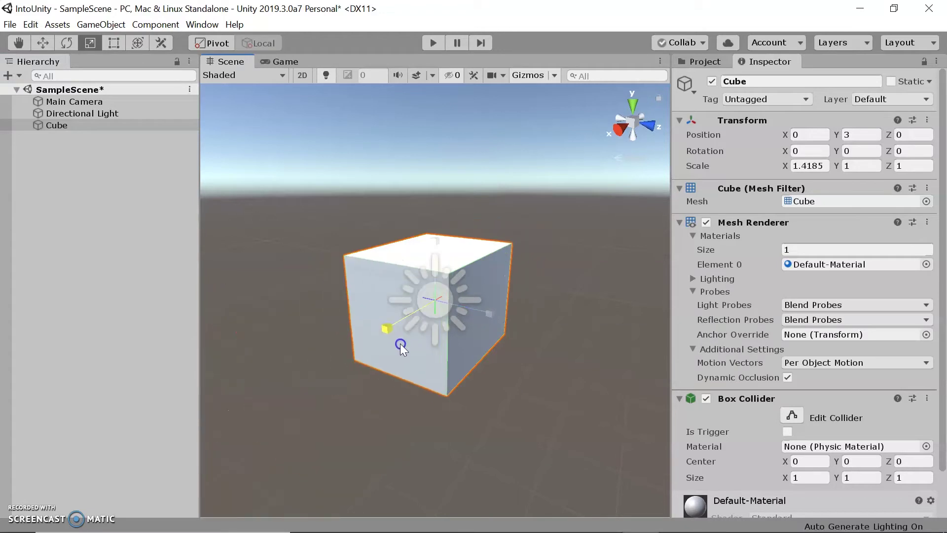
drag(489, 315, 511, 330)
Enlarge the cube with Rect tool corners to about 1.13 × 1.81 × 1.75, then show the Game view
click(115, 43)
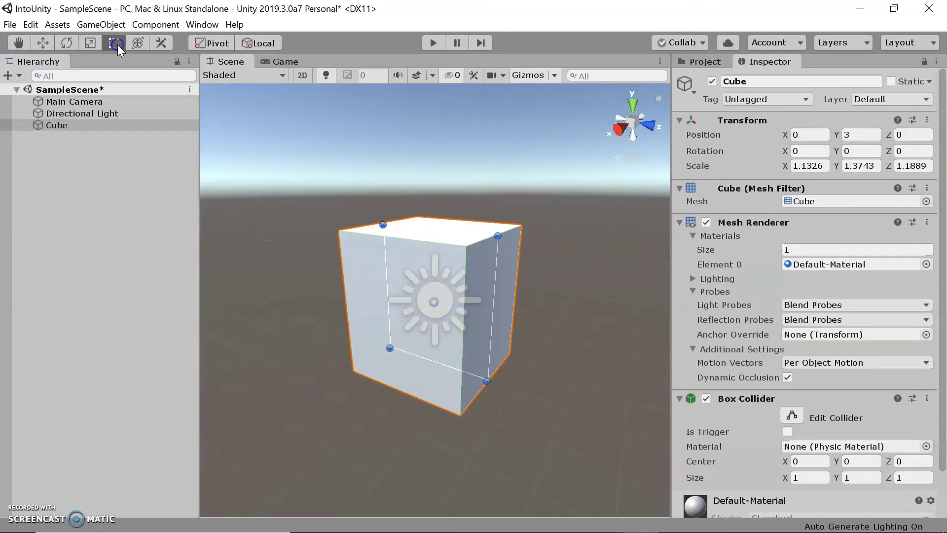
drag(390, 348, 349, 372)
drag(502, 241, 481, 250)
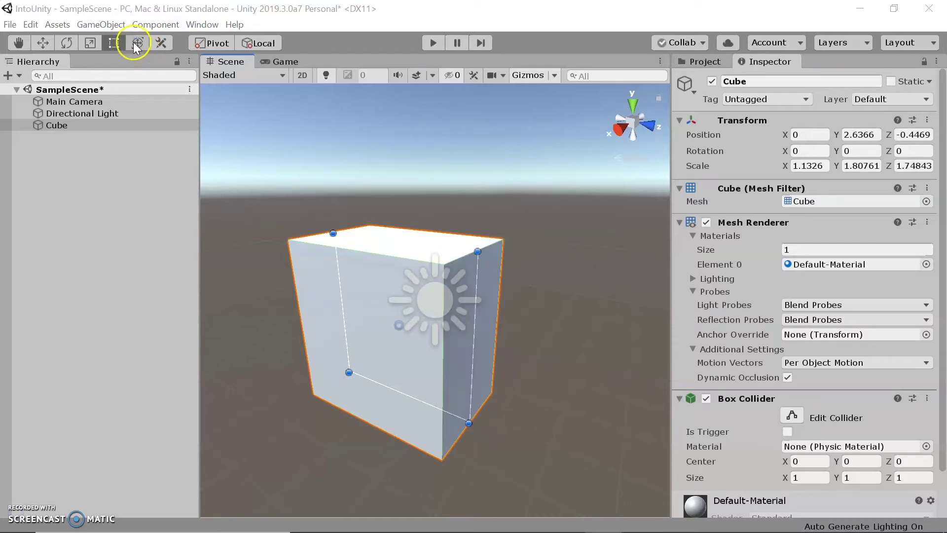
click(137, 43)
click(108, 48)
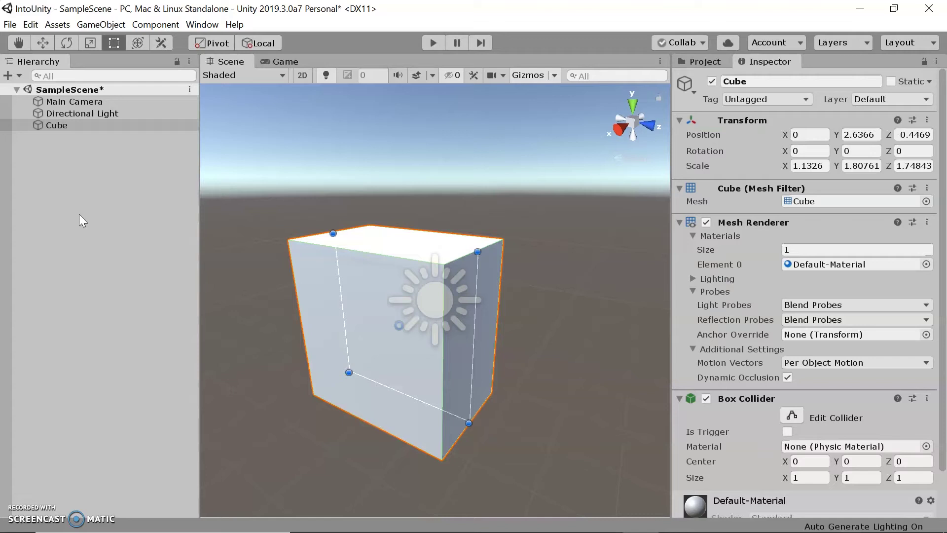
key(ctrl+2)
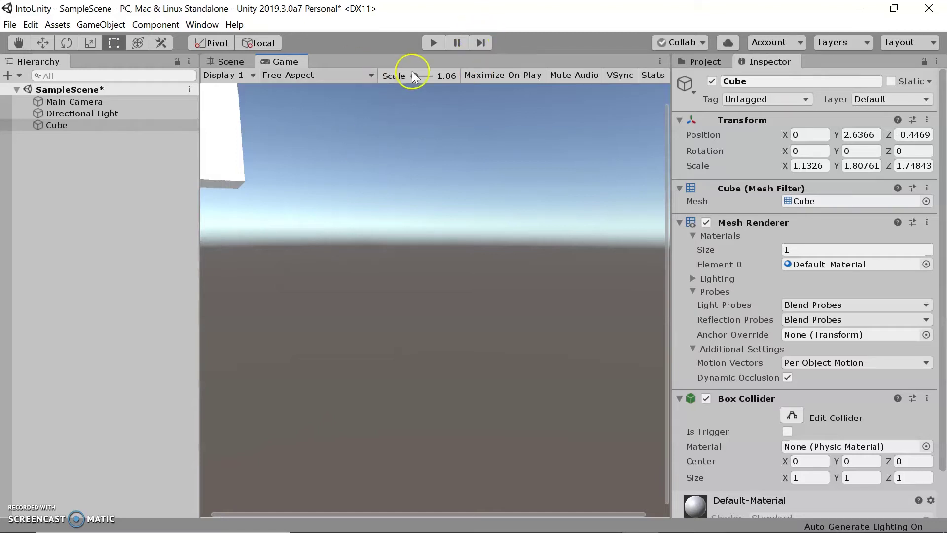
Toggle Play mode on and off several times, ending with the scene playing
click(433, 43)
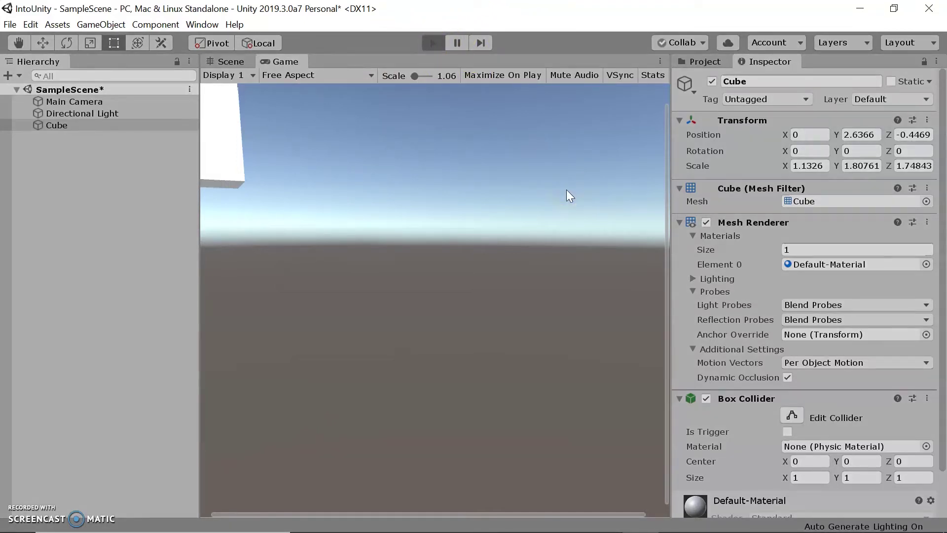
click(433, 43)
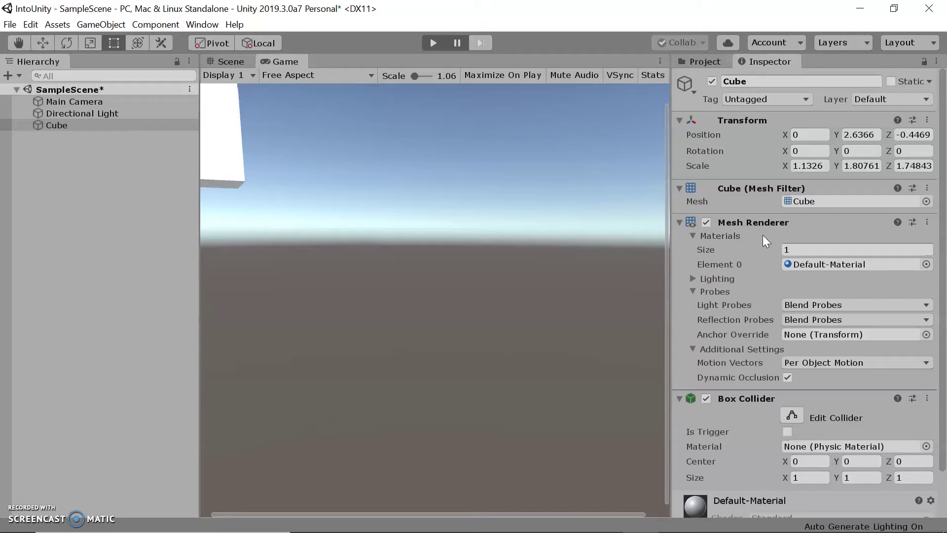
click(440, 42)
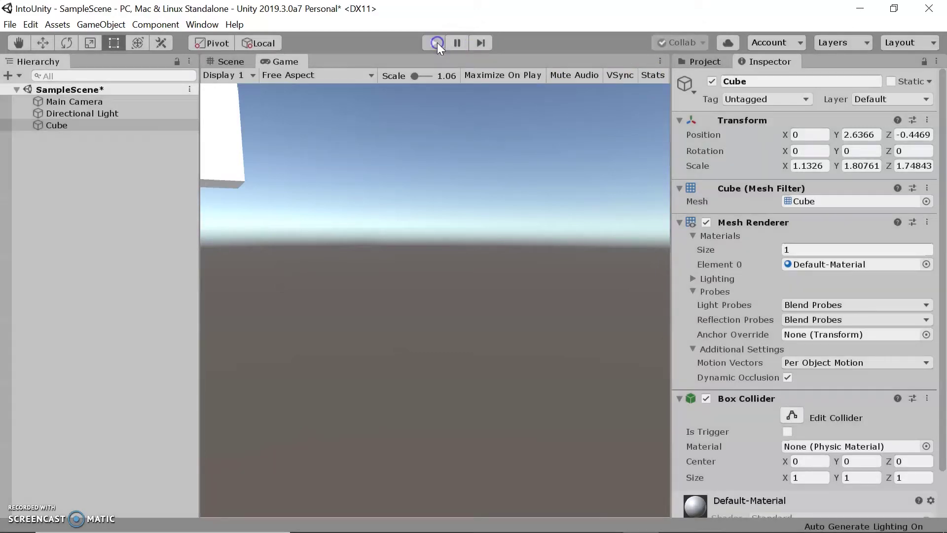
click(438, 45)
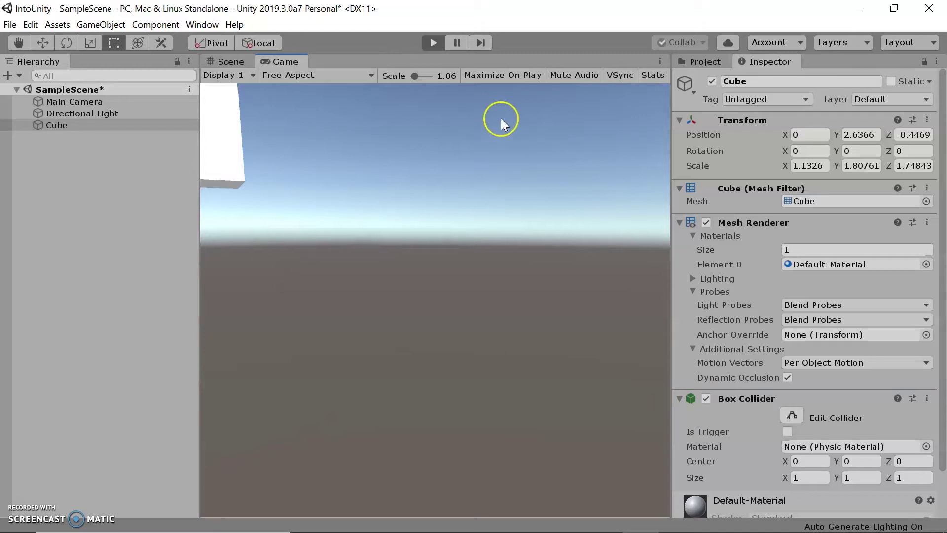
click(429, 44)
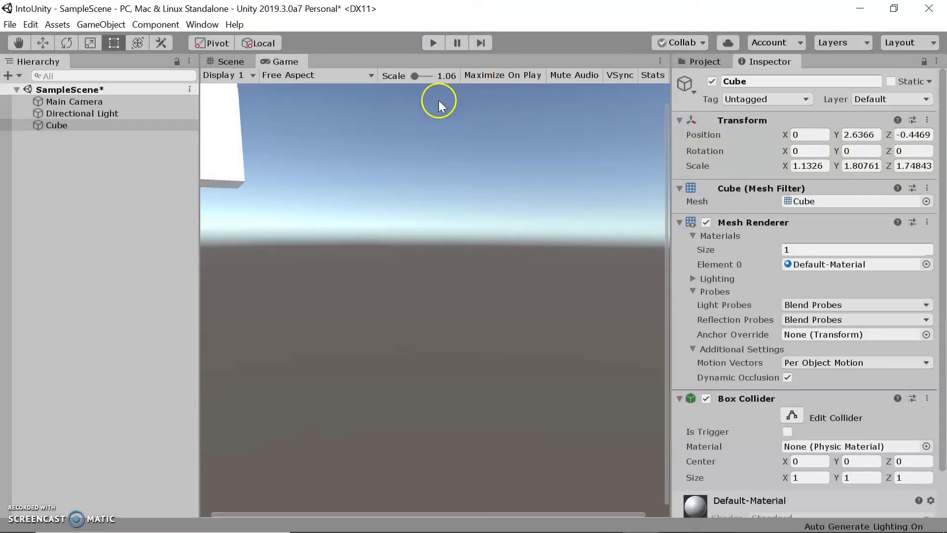
click(433, 43)
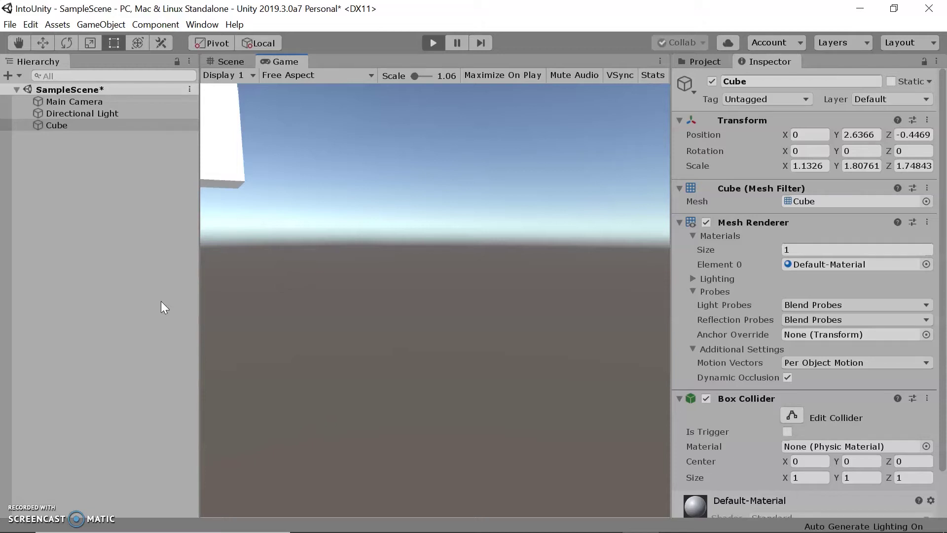
Open the Colors page of Edit > Preferences and the Playmode tint colour picker
click(130, 363)
click(31, 24)
click(99, 407)
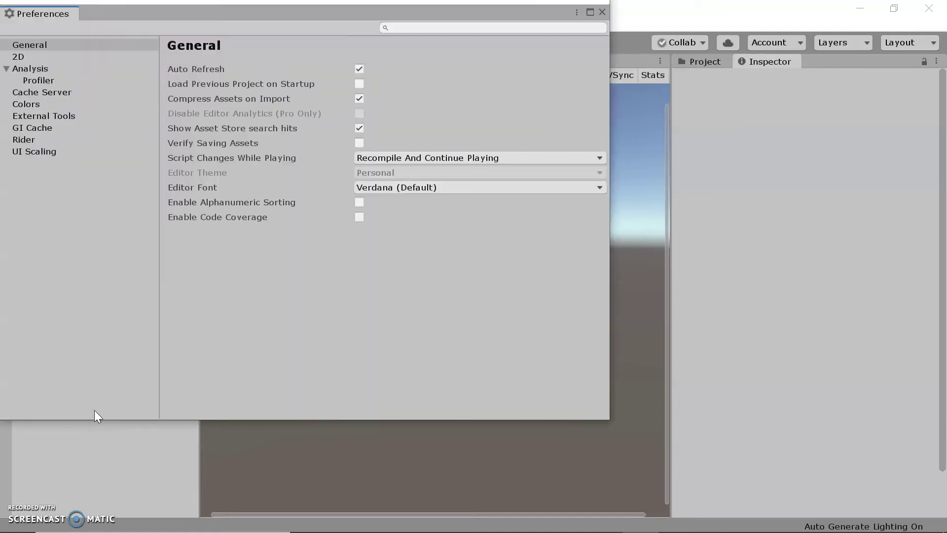
click(37, 101)
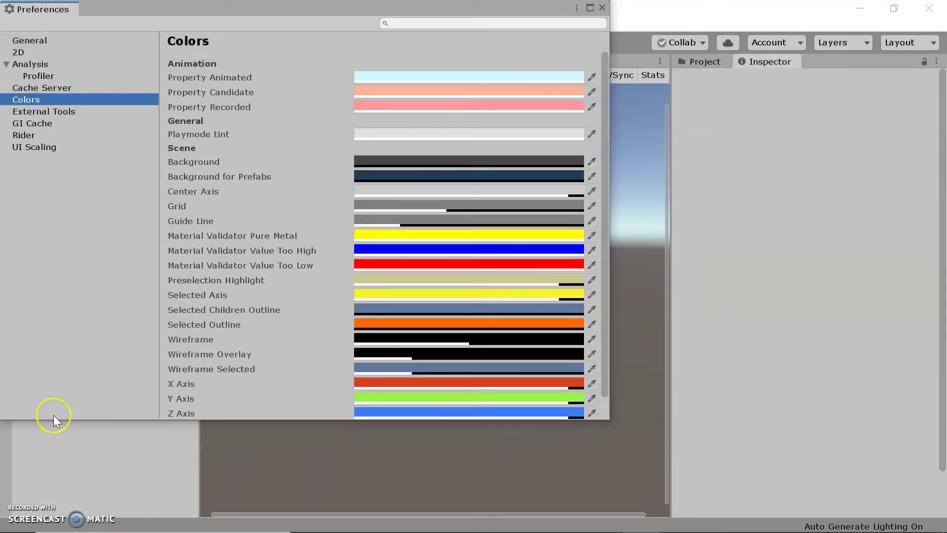
click(393, 134)
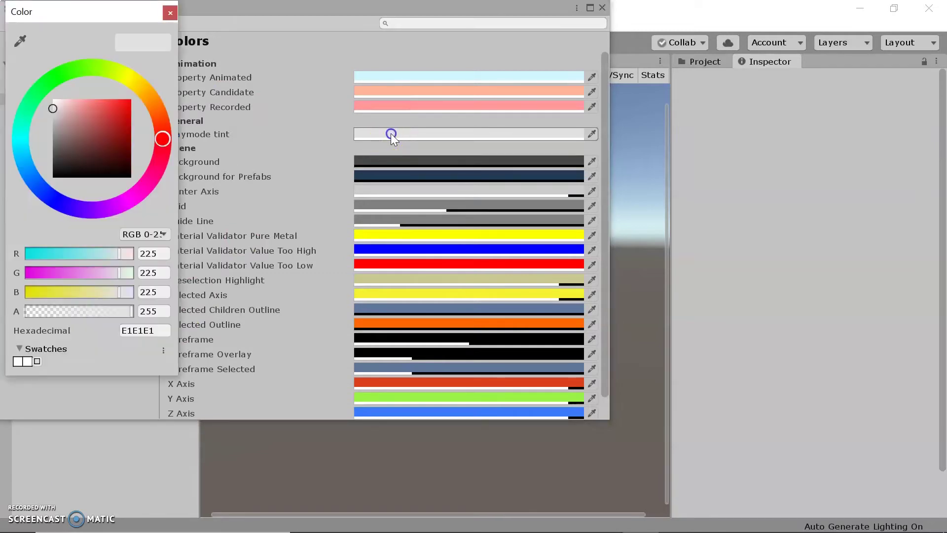
Set the Playmode tint to muted red B35858, close the windows and enter Play mode
click(111, 126)
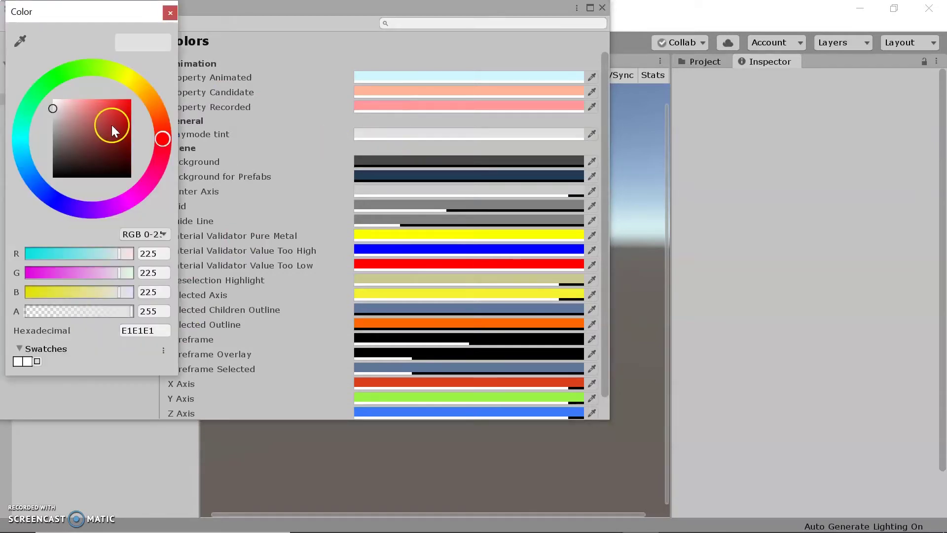
click(80, 107)
drag(82, 105, 103, 100)
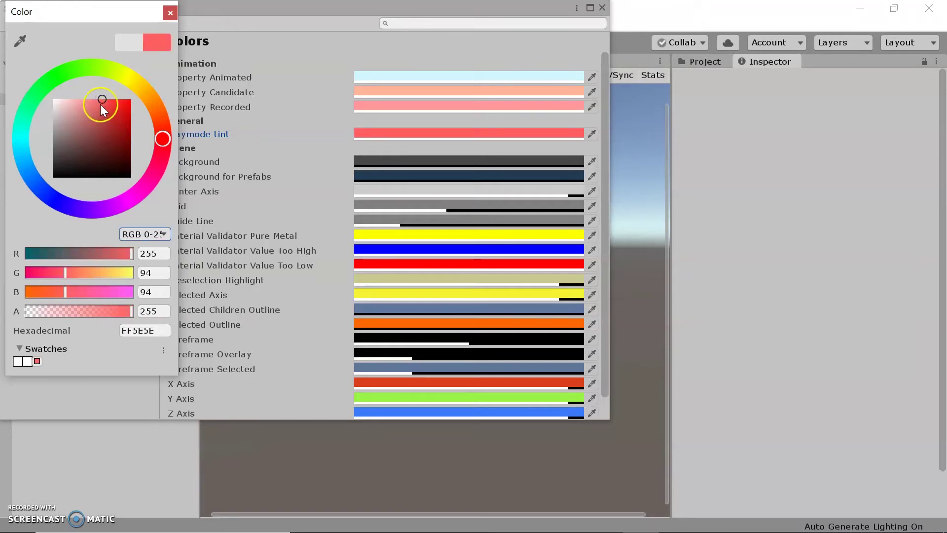
drag(96, 117, 93, 123)
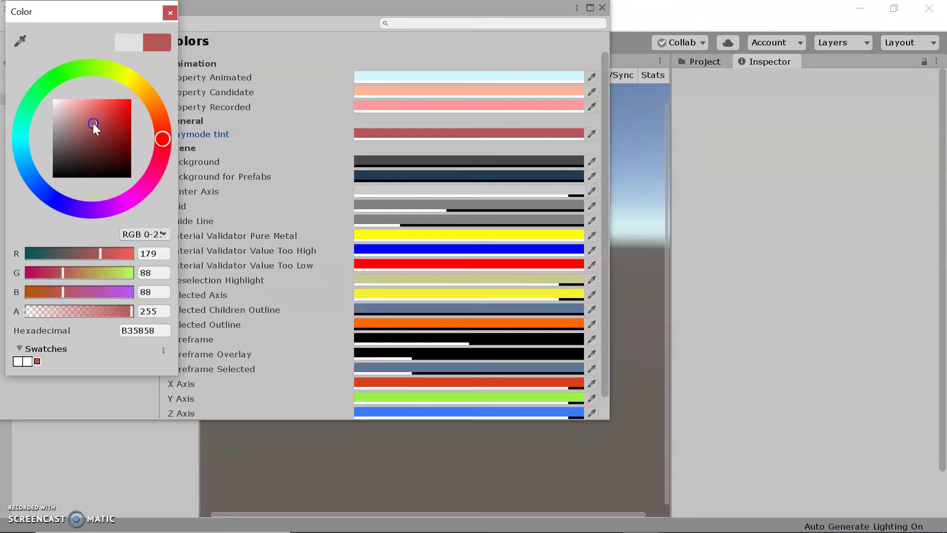
click(170, 12)
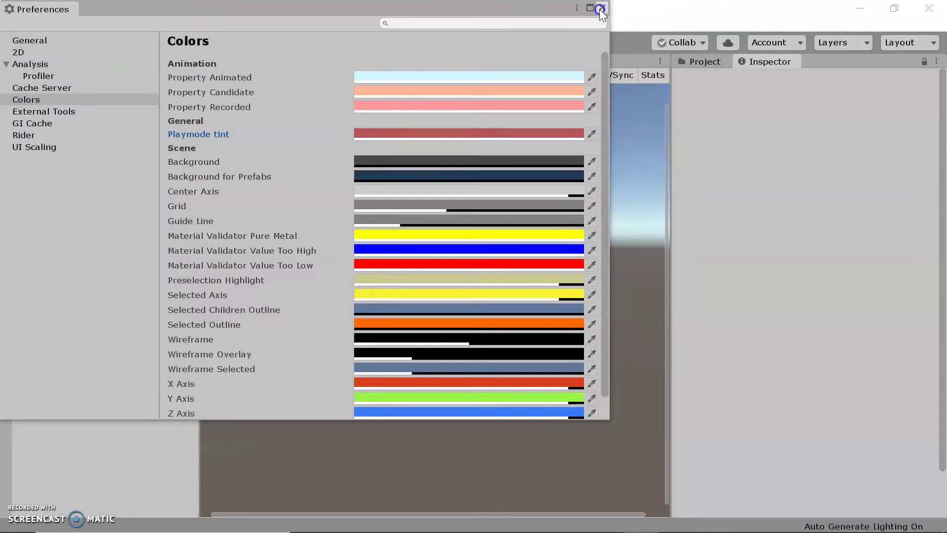
click(602, 8)
click(427, 45)
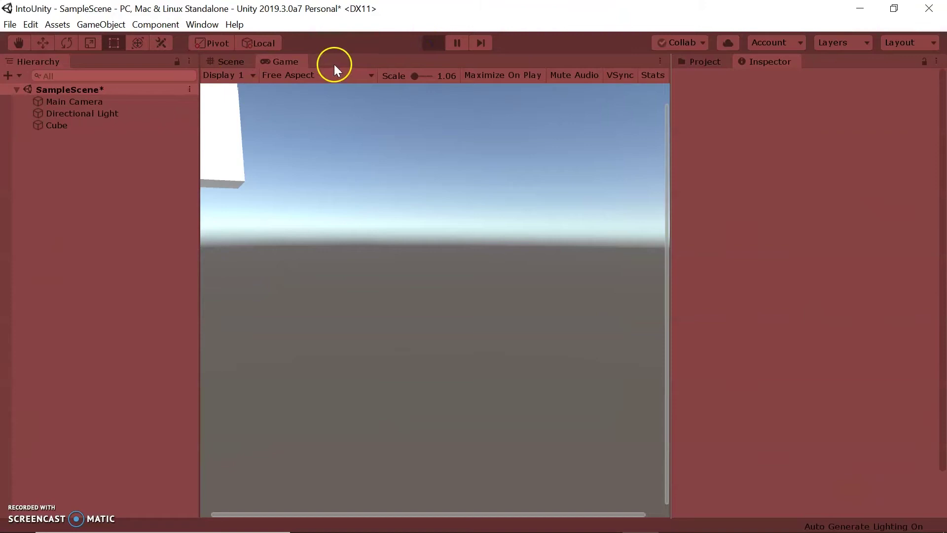
Stop Play mode and change the Playmode tint in Preferences to pale pink ECC6C6
click(432, 46)
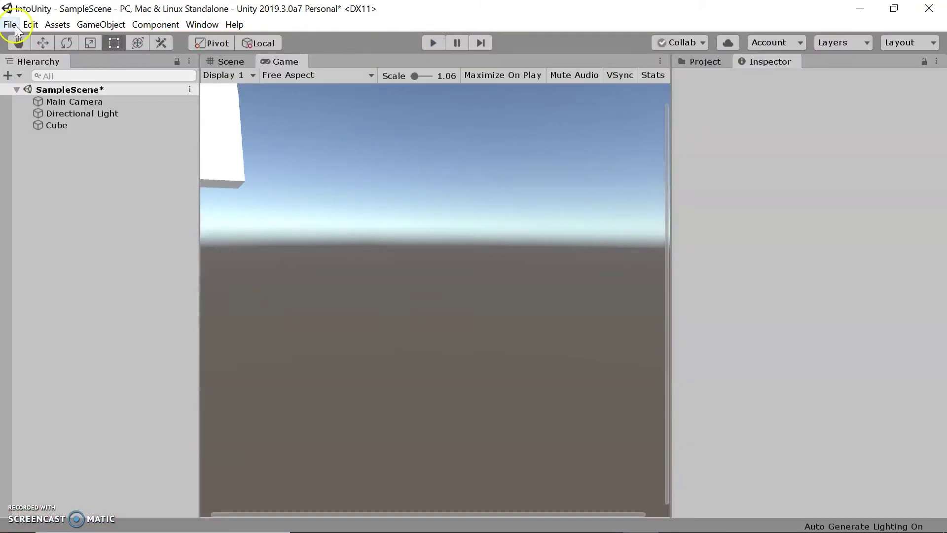
click(30, 25)
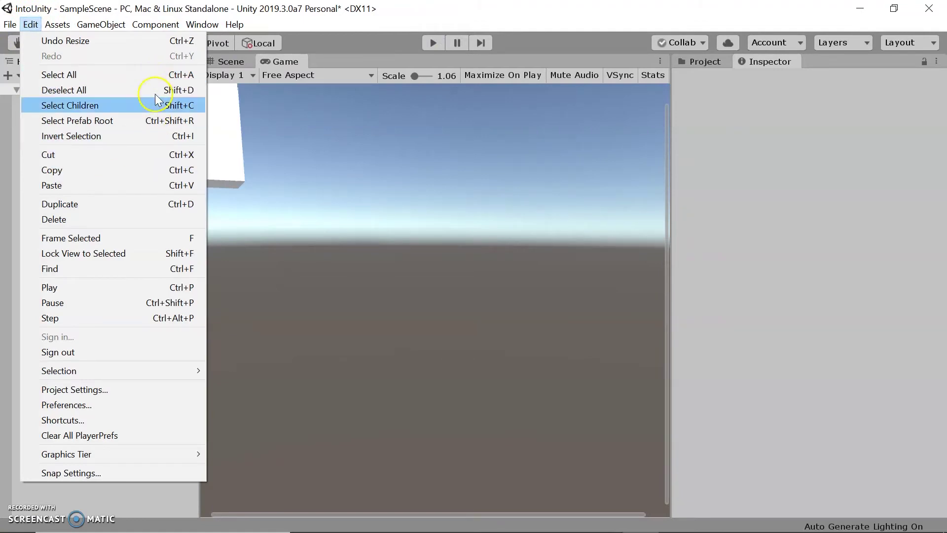
click(134, 404)
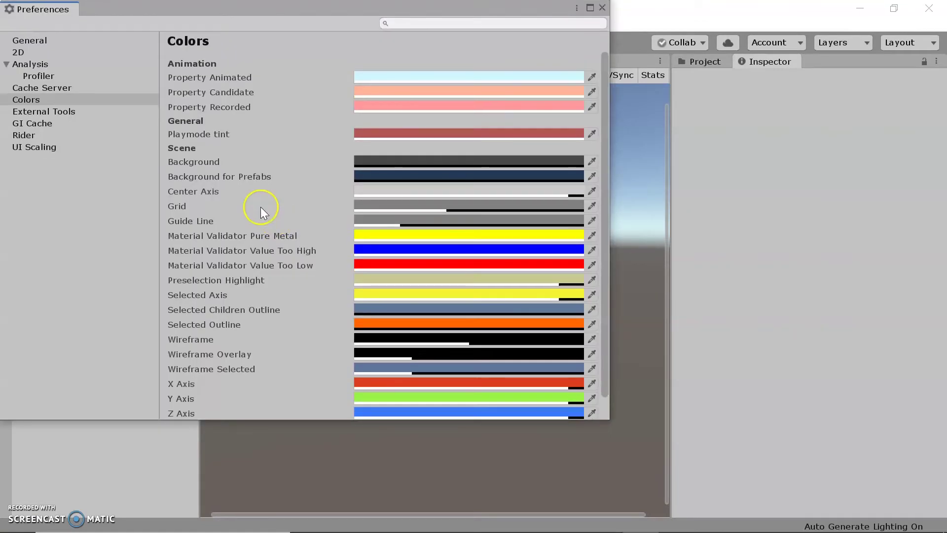
click(477, 133)
drag(76, 103, 64, 104)
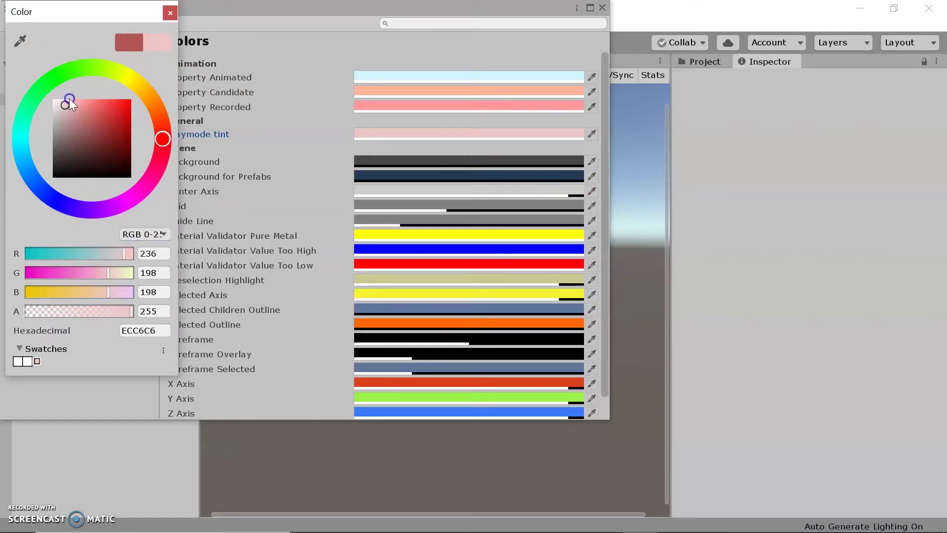
click(165, 16)
click(603, 9)
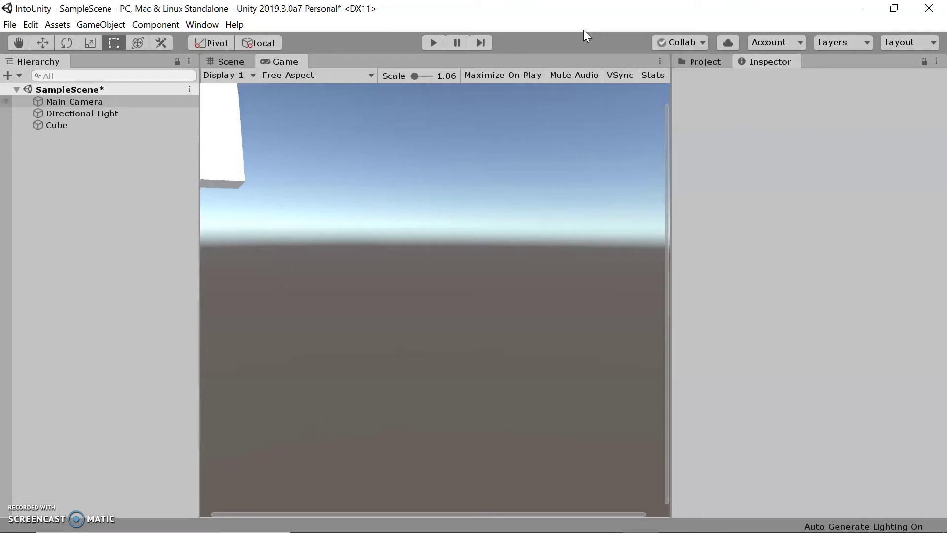
click(357, 79)
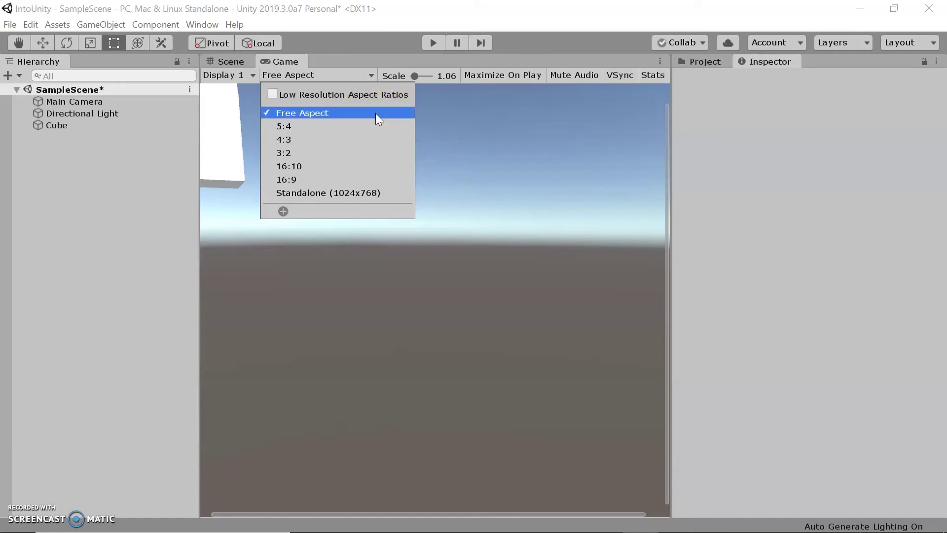
click(286, 215)
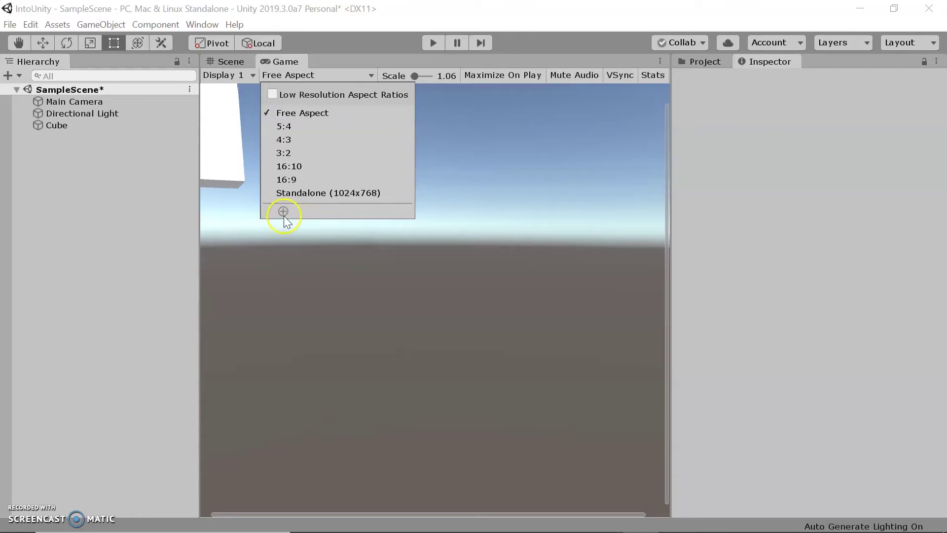
click(373, 110)
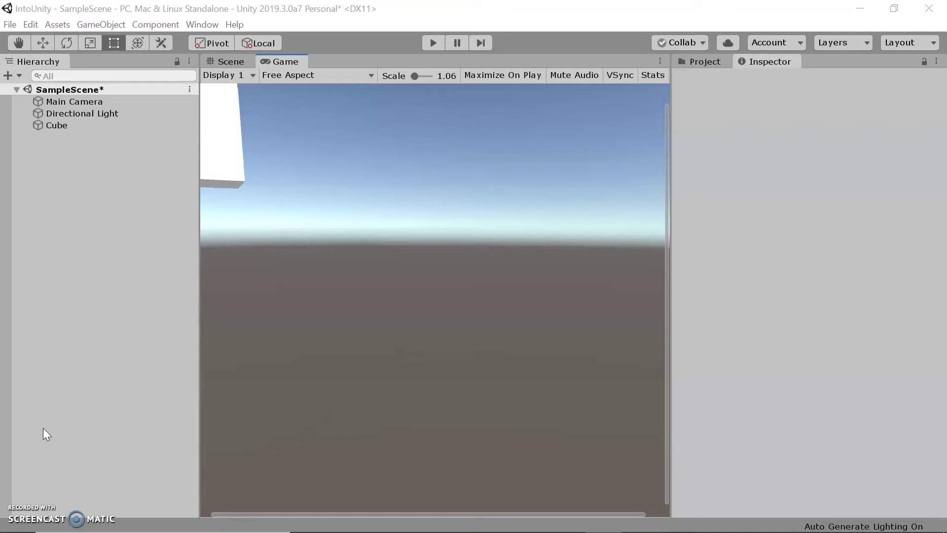
click(650, 76)
Return to the Scene tab, browse the Gizmos dropdown, and select the Cube in the Hierarchy
click(230, 60)
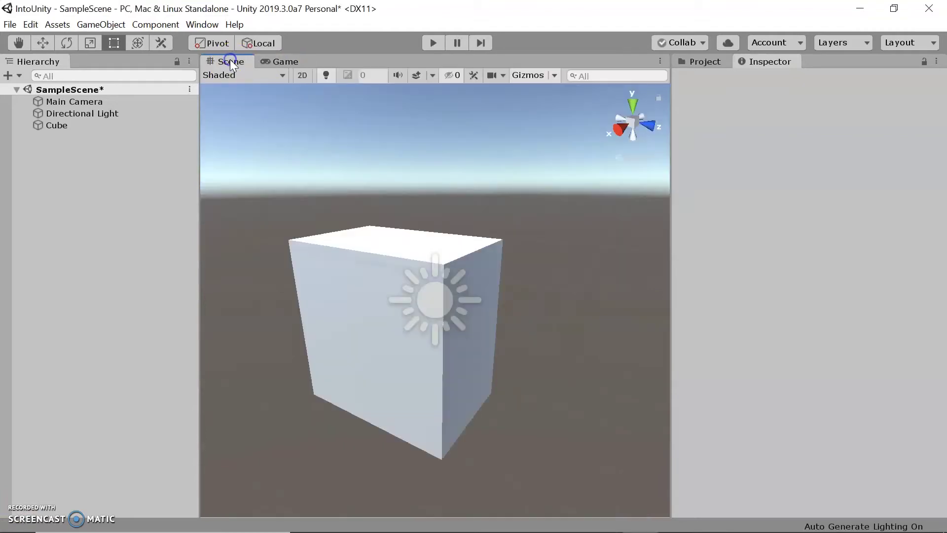
click(550, 79)
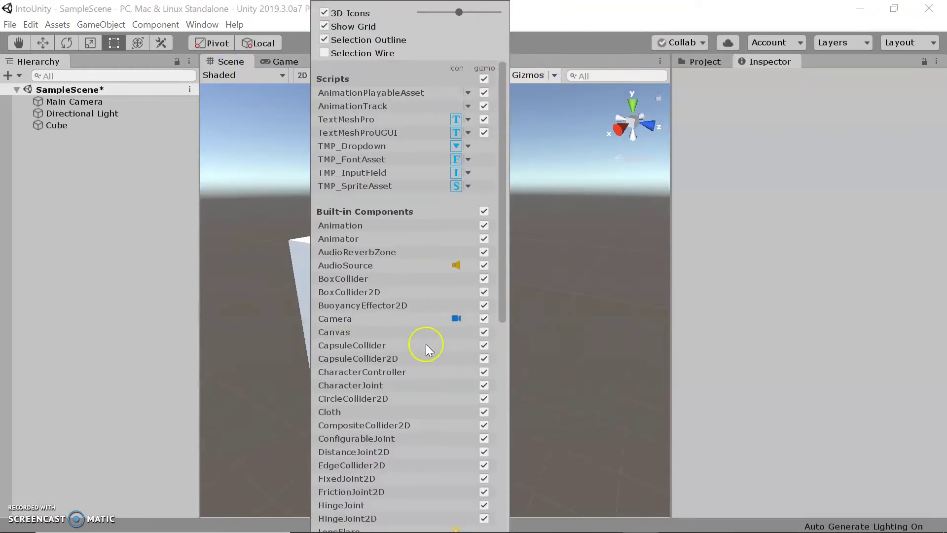
scroll(425, 345, down, 10)
scroll(426, 345, up, 10)
click(582, 37)
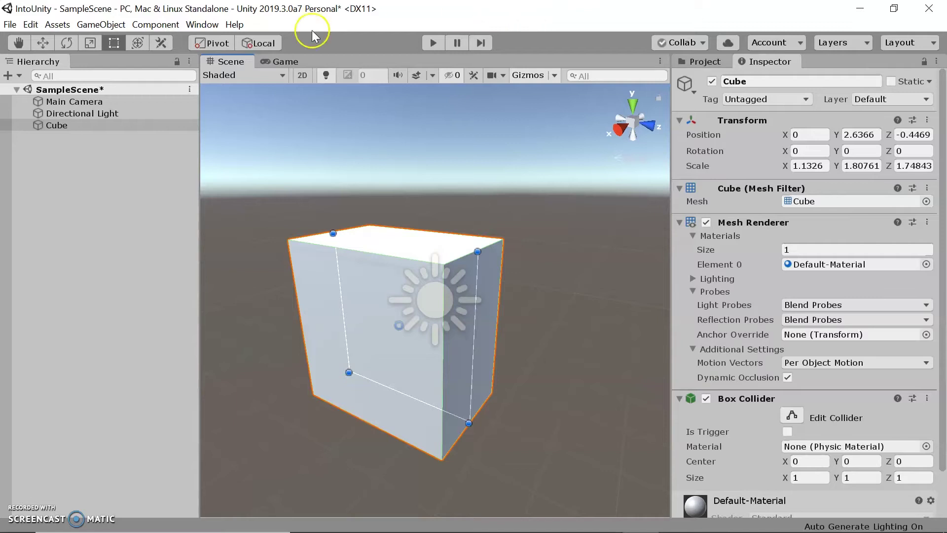
click(45, 61)
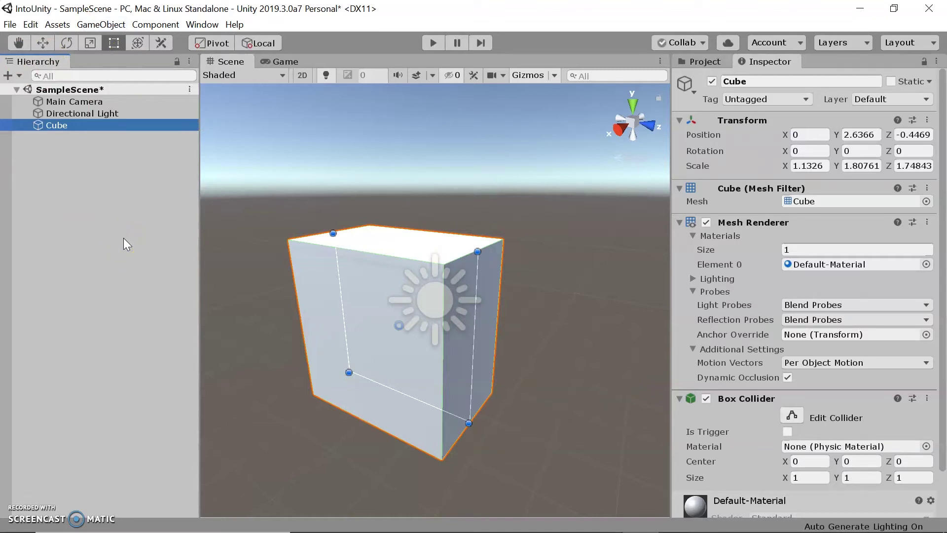
drag(135, 187, 78, 172)
Create Cube (1) from the Hierarchy context menu and drag it under Cube as a child
right_click(29, 168)
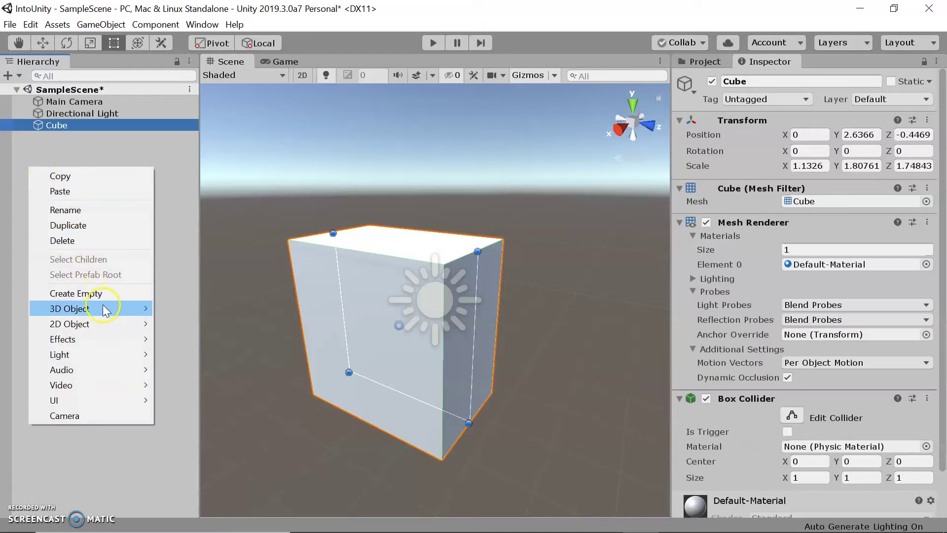
mouse_move(104, 308)
click(192, 312)
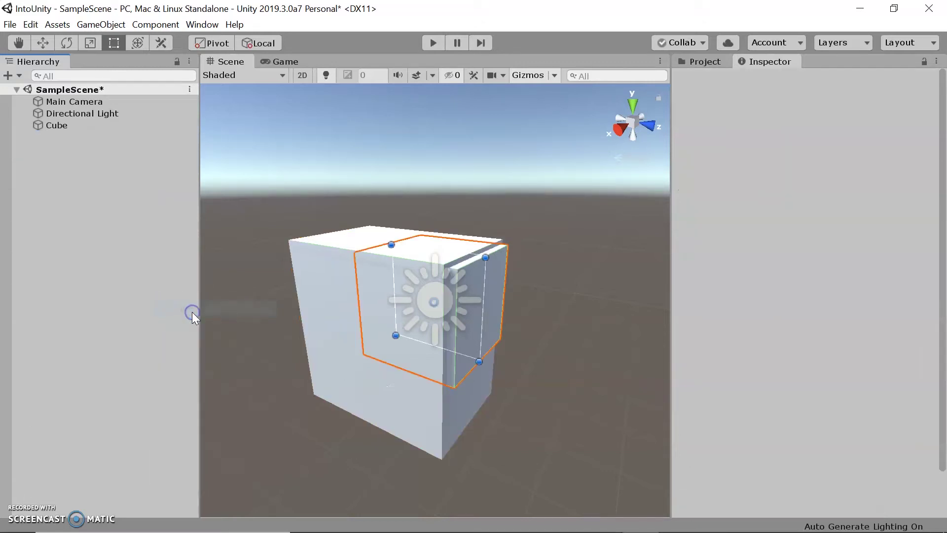
drag(85, 137, 79, 126)
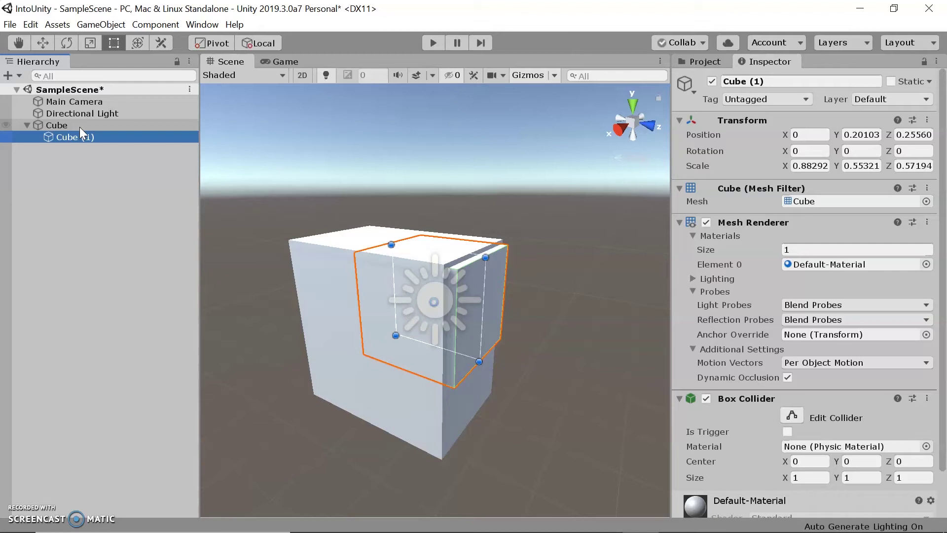
click(62, 494)
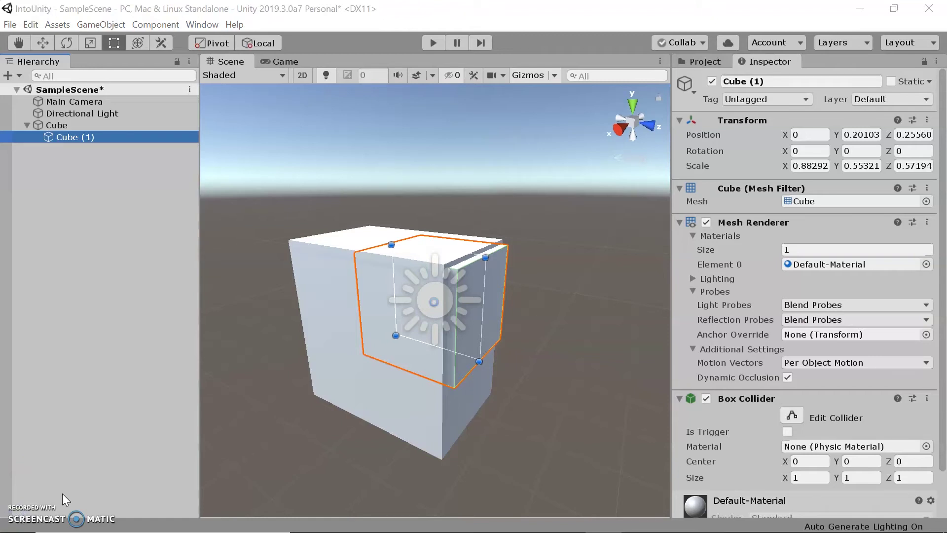
click(25, 513)
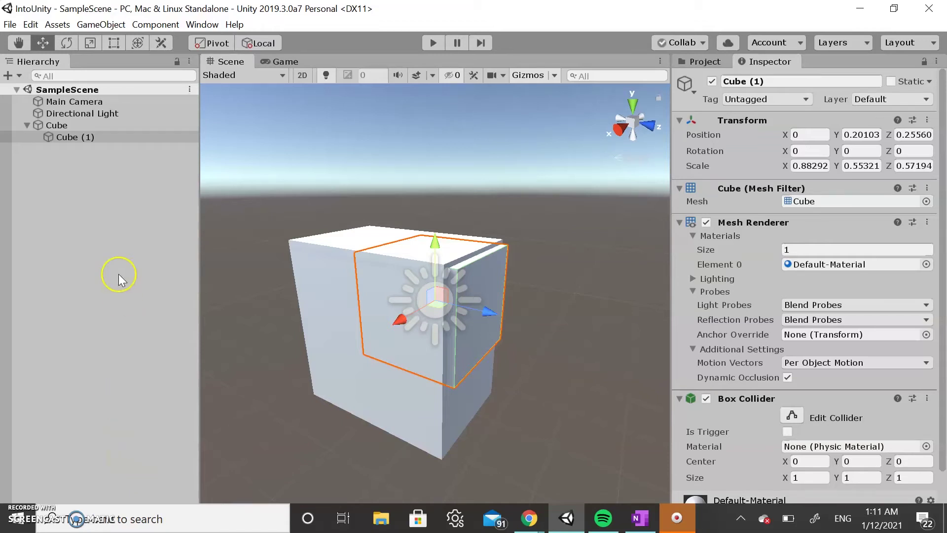
click(10, 77)
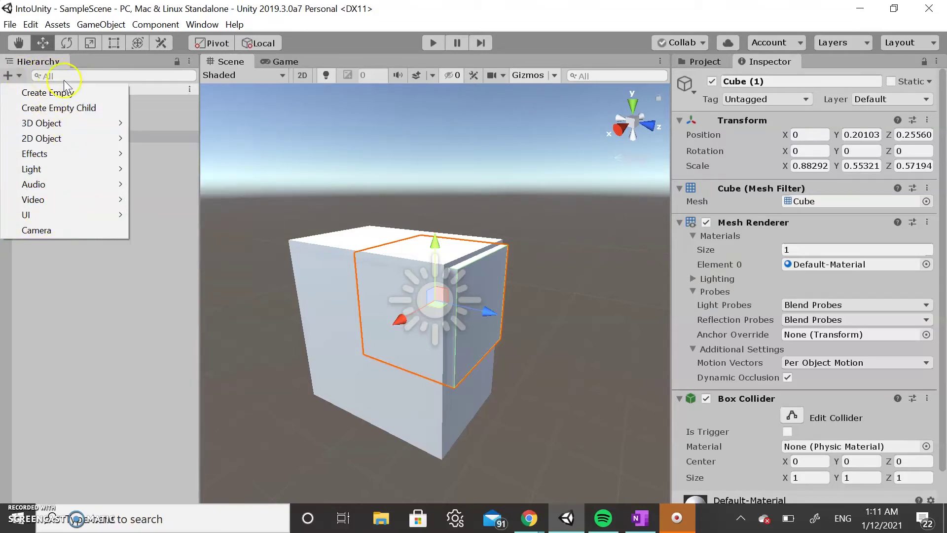
click(64, 77)
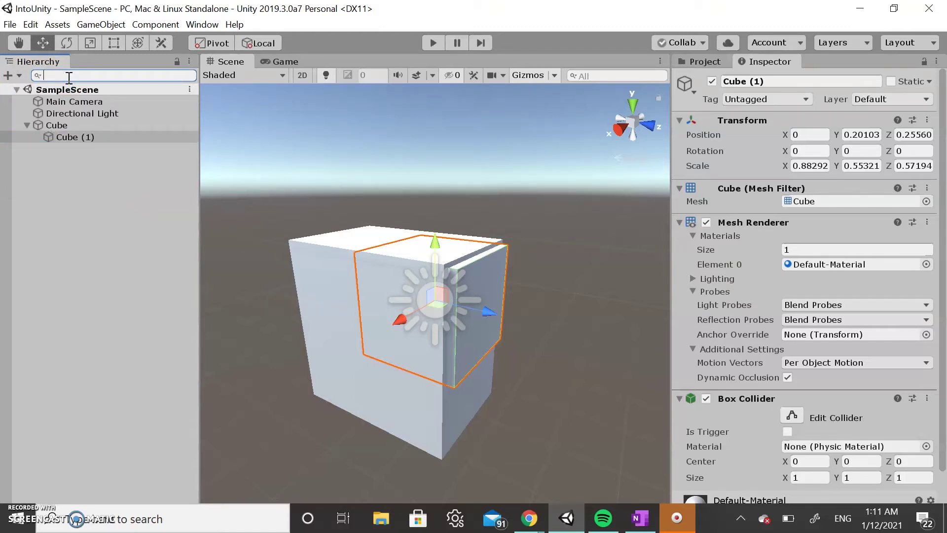
text(cube)
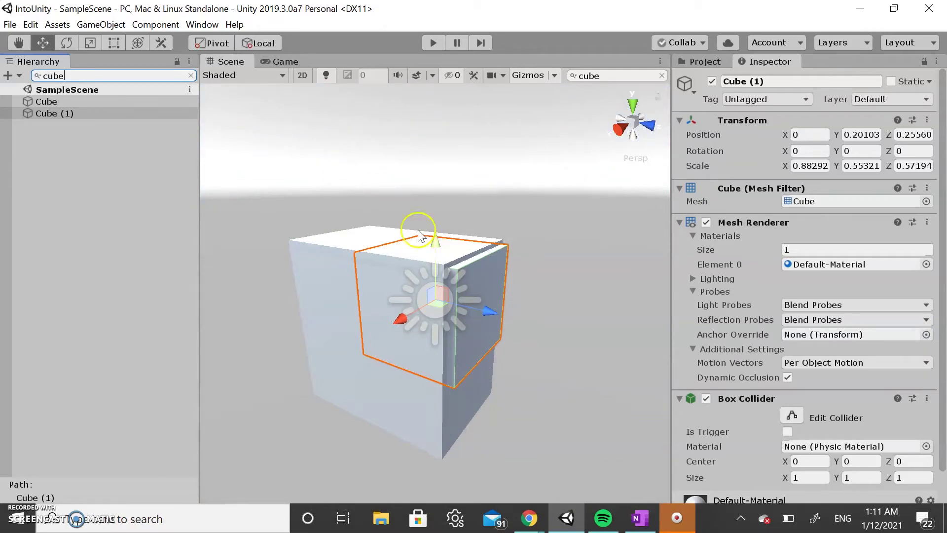
scroll(494, 333, down, 5)
scroll(306, 283, down, 2)
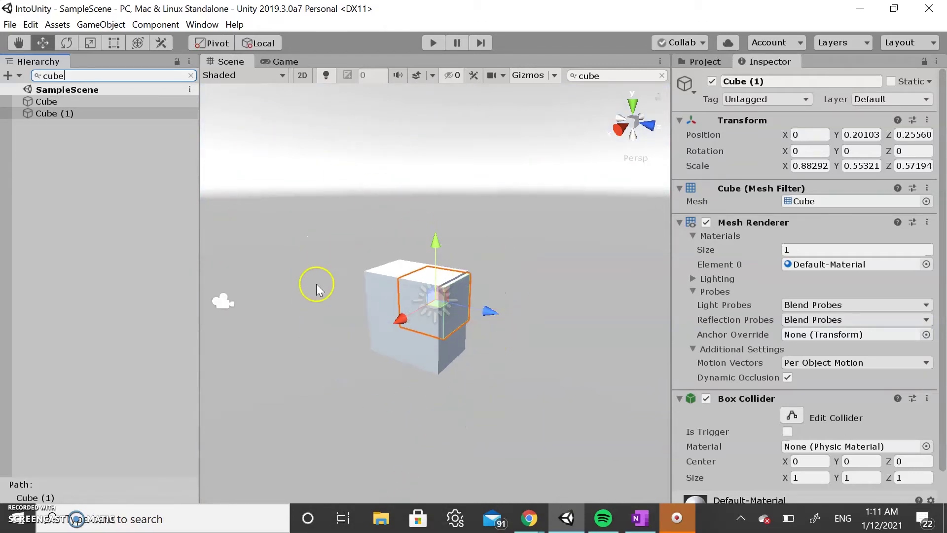
scroll(371, 345, up, 3)
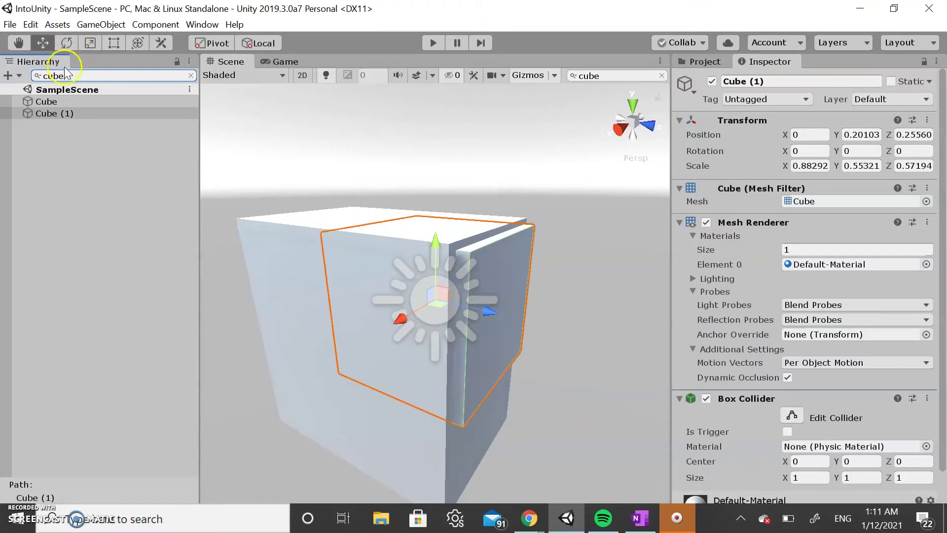
click(39, 76)
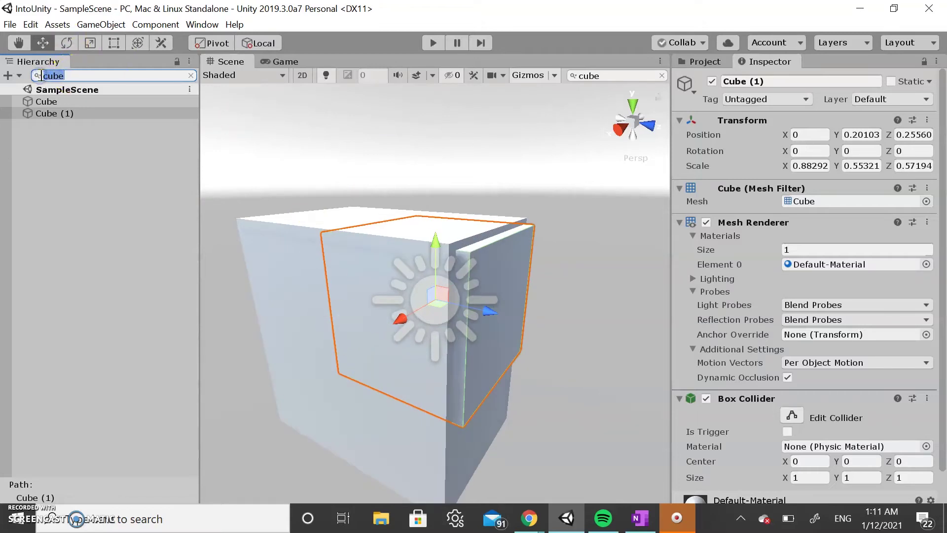
key(BackSpace)
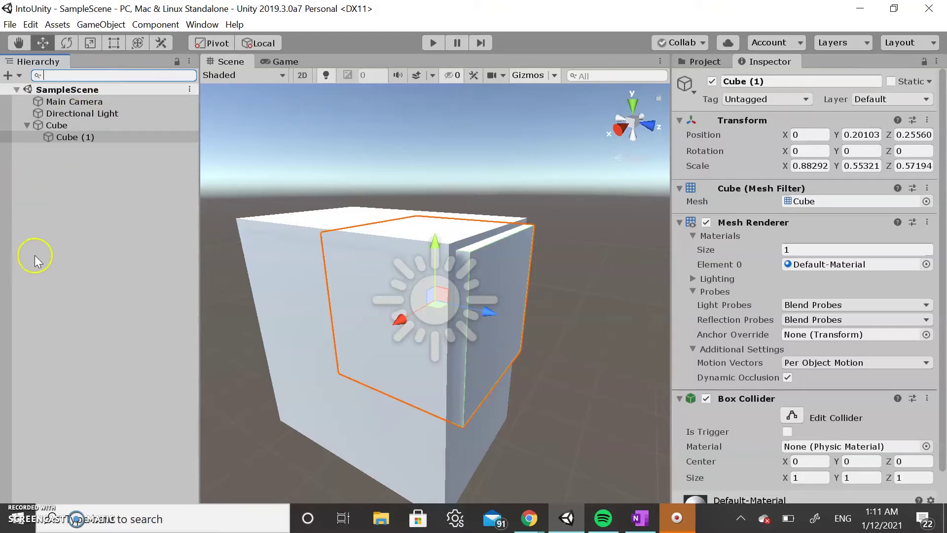
Nudge Cube (1) slightly along Z and duplicate it as Cube (2)
right_click(114, 271)
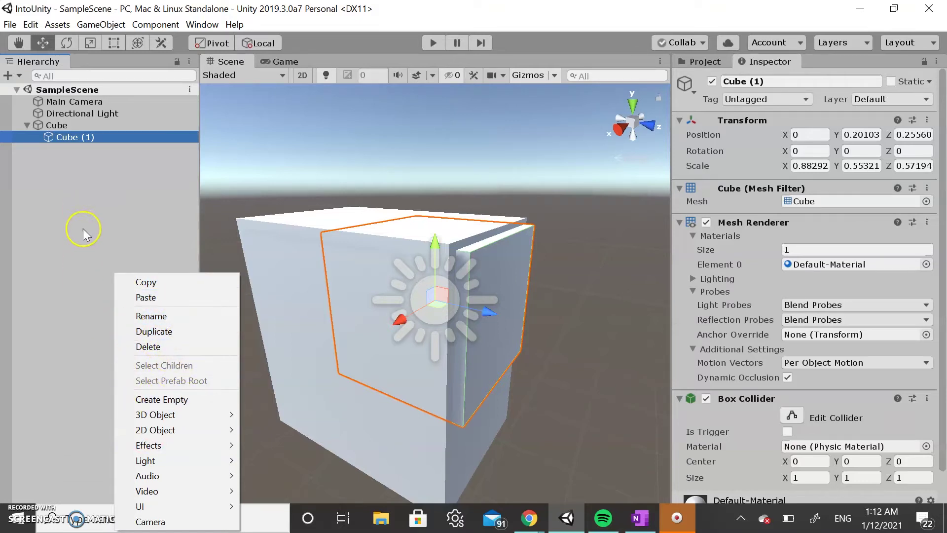
click(492, 298)
drag(493, 298, 497, 302)
click(553, 302)
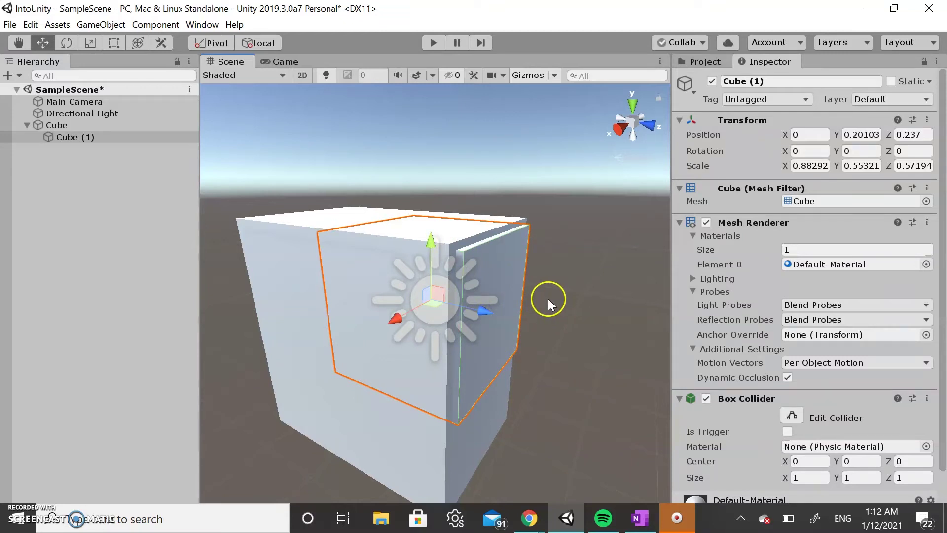
click(343, 207)
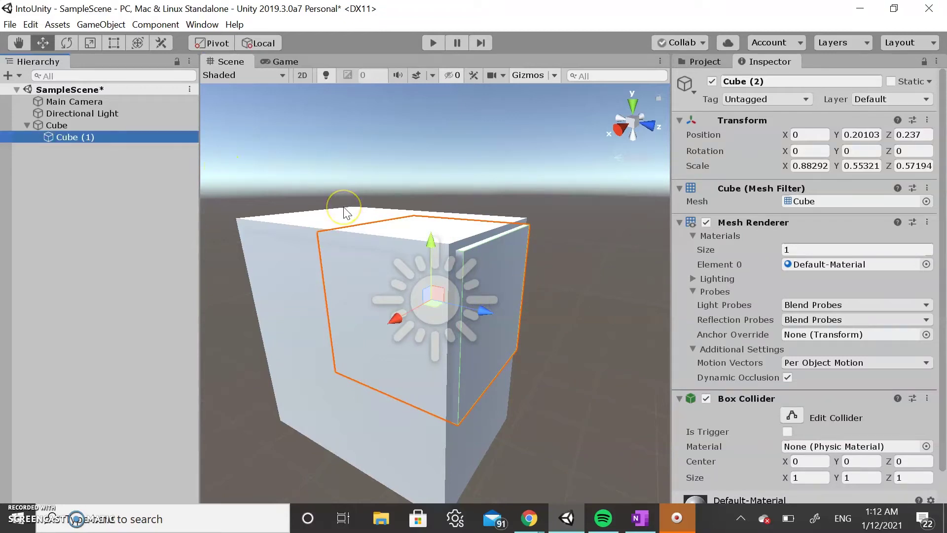
key(ctrl+d)
Raise Cube (2) to Y 0.608 on the base cube; slide Cube (1) out to Z 0.769
click(74, 137)
click(73, 150)
click(114, 129)
click(121, 137)
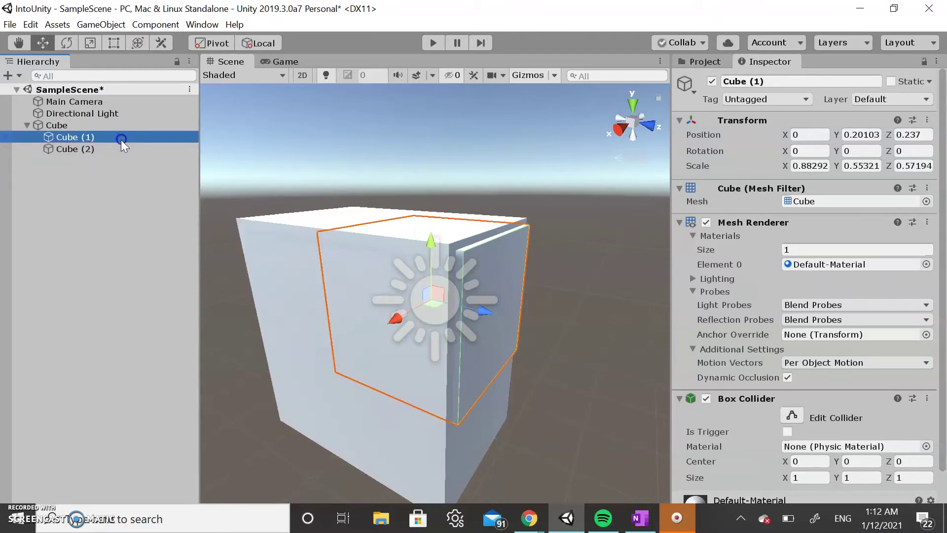
click(121, 152)
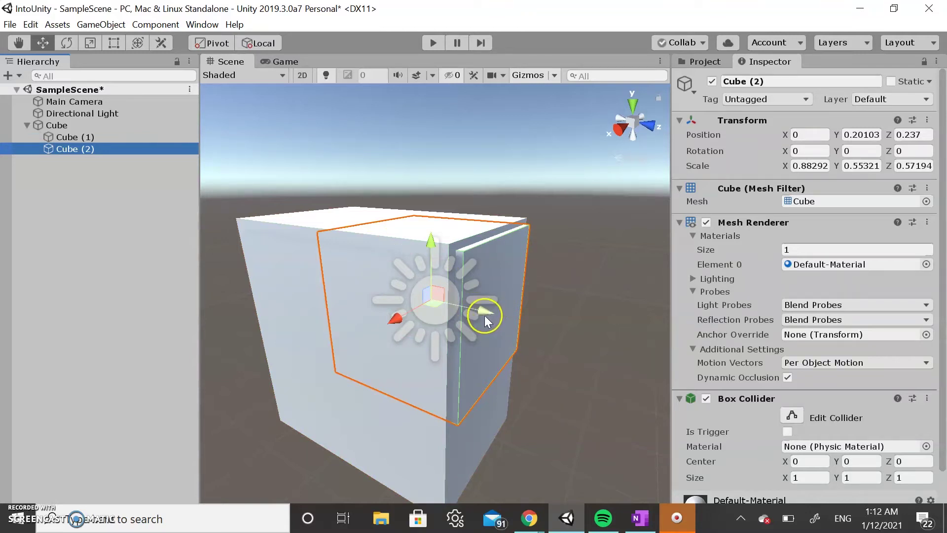
drag(484, 313, 427, 295)
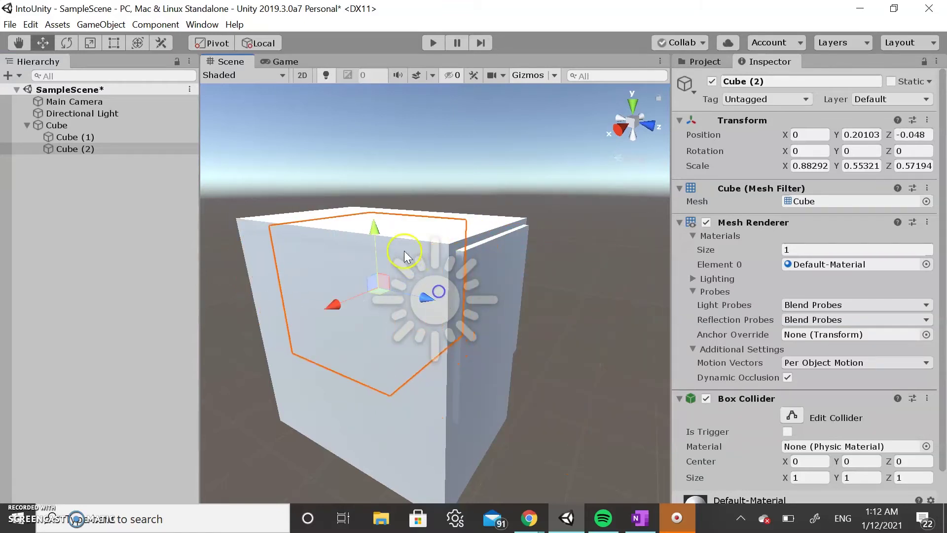
drag(373, 228, 368, 179)
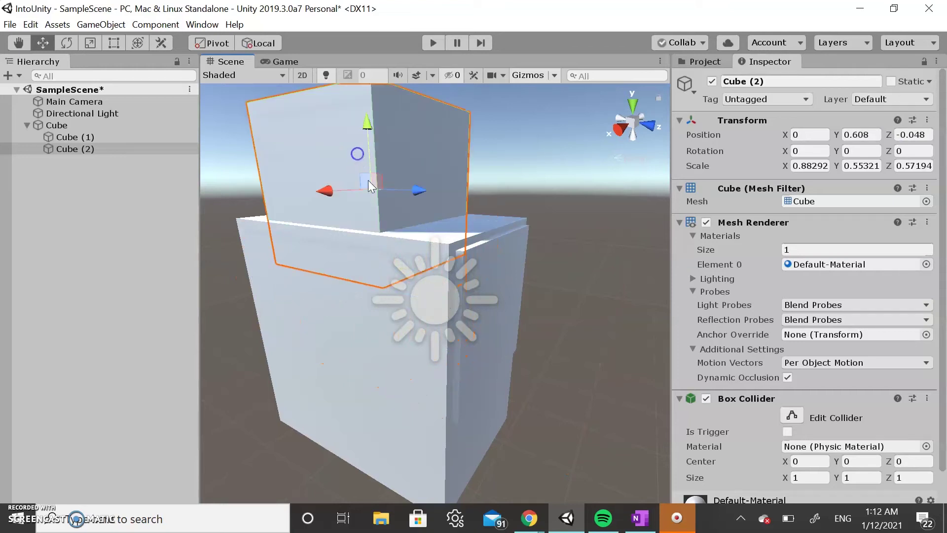
click(493, 299)
drag(476, 311, 567, 346)
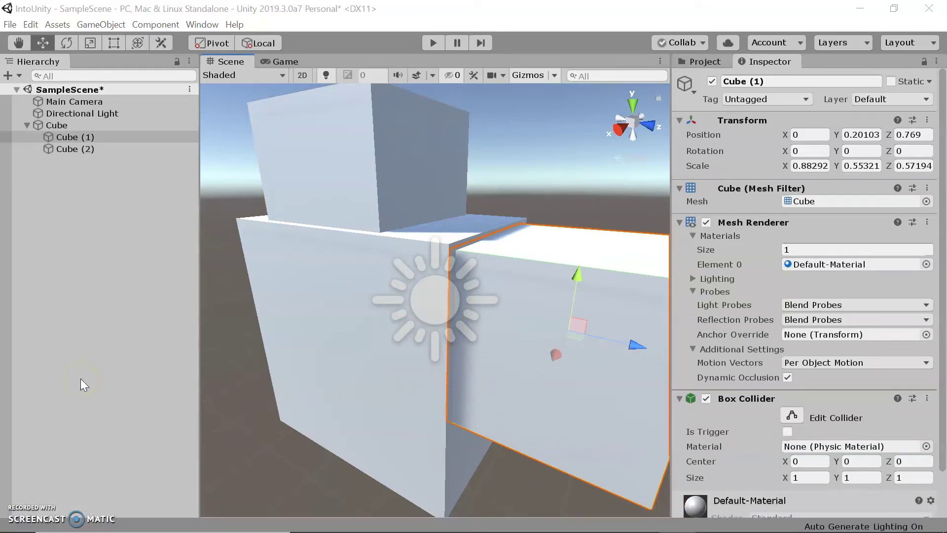
Filter the hierarchy with t:light, select Directional Light, and show the Project Assets folder
click(133, 76)
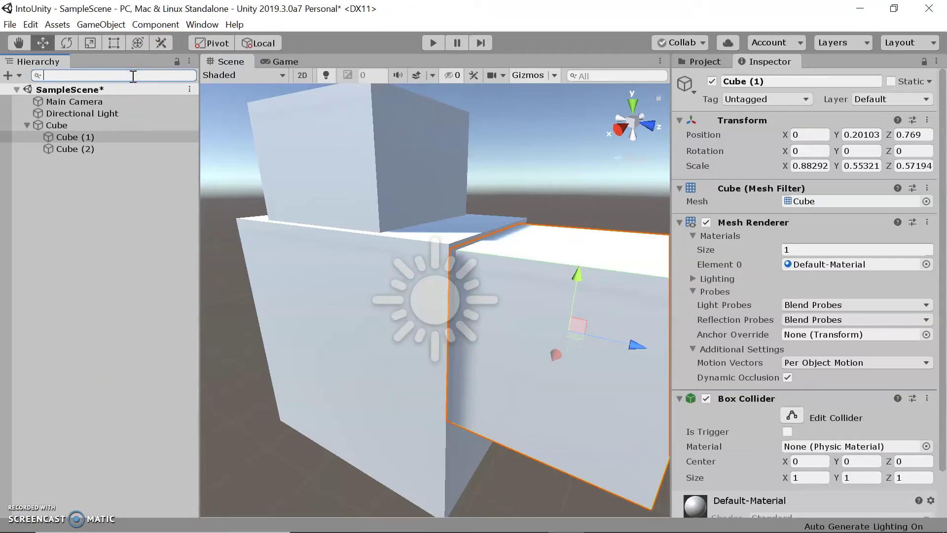
text(t)
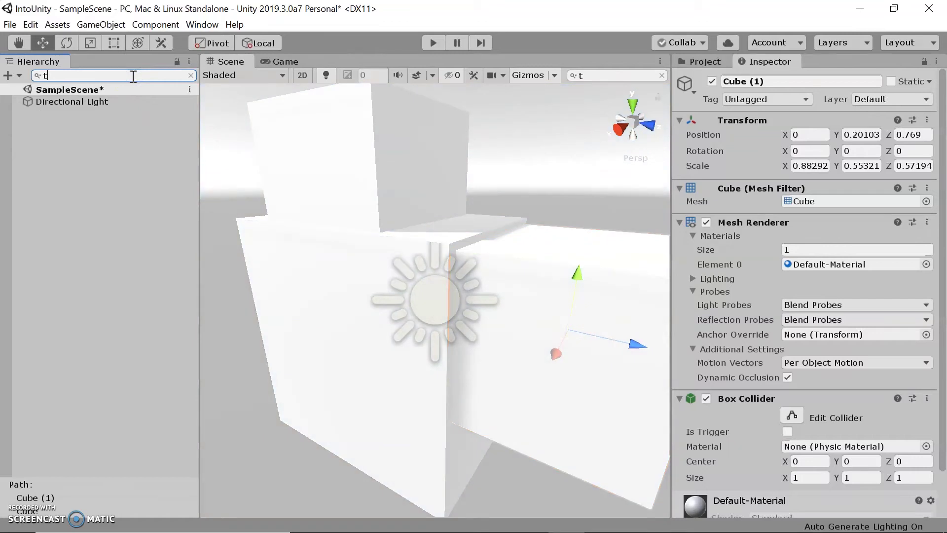
text(:light)
click(89, 101)
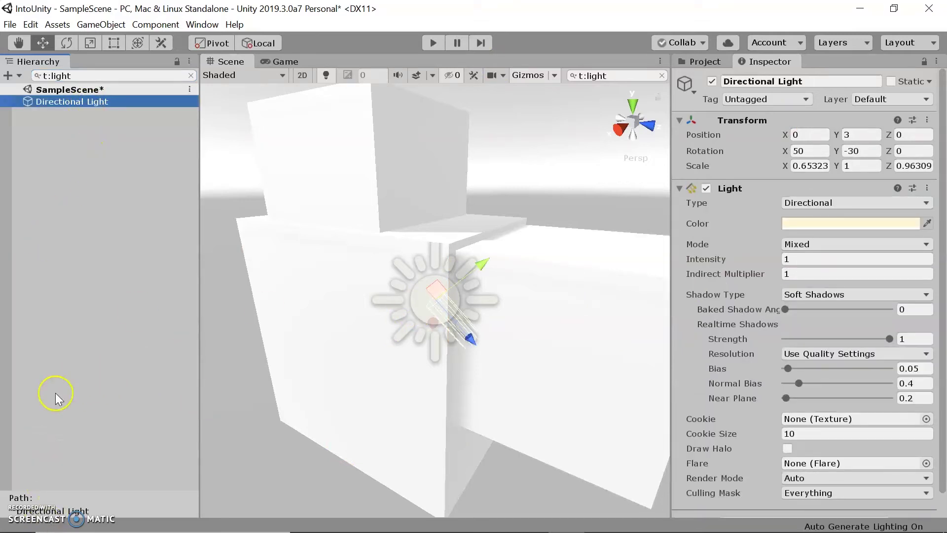
click(707, 63)
click(718, 62)
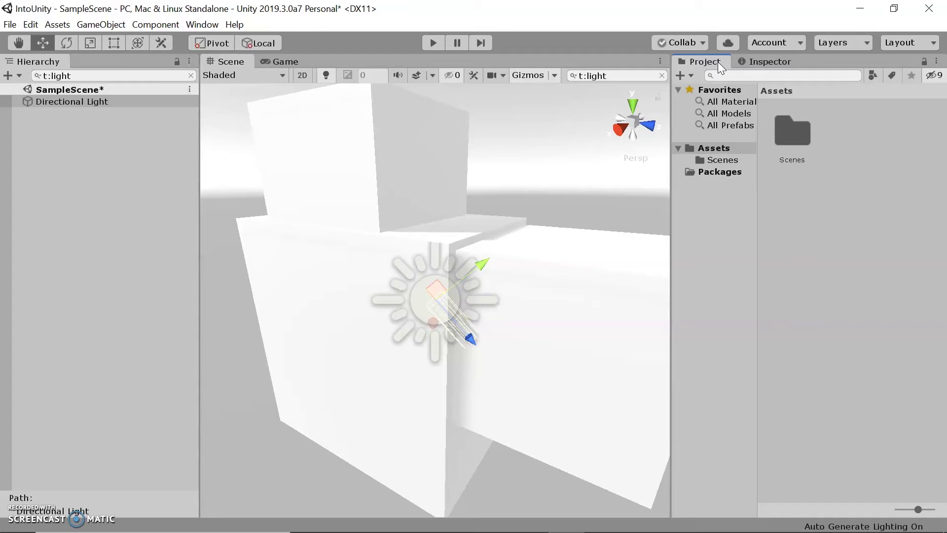
Open the Scenes folder and clear the t:light hierarchy filter
click(717, 160)
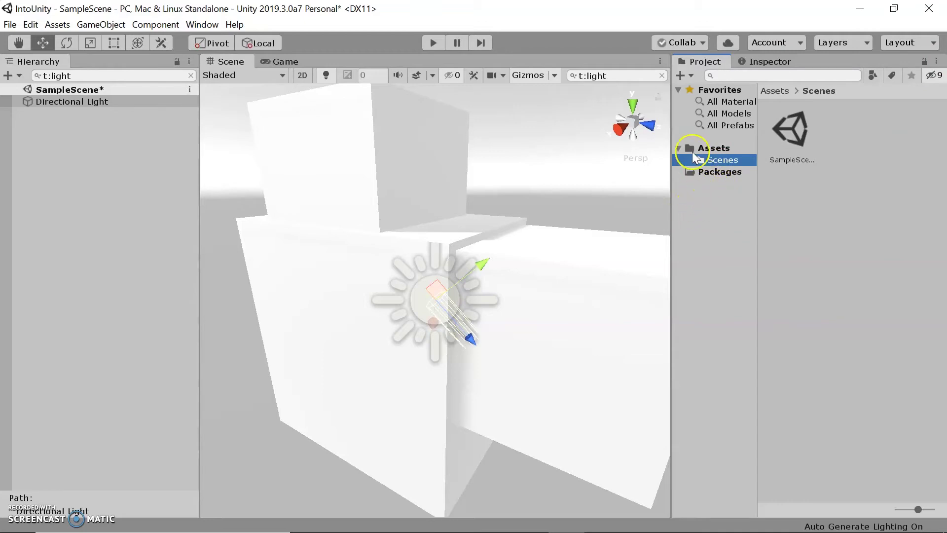
click(78, 75)
key(BackSpace)
key(BackSpace)
key(BackSpace)
key(BackSpace)
key(BackSpace)
key(BackSpace)
key(BackSpace)
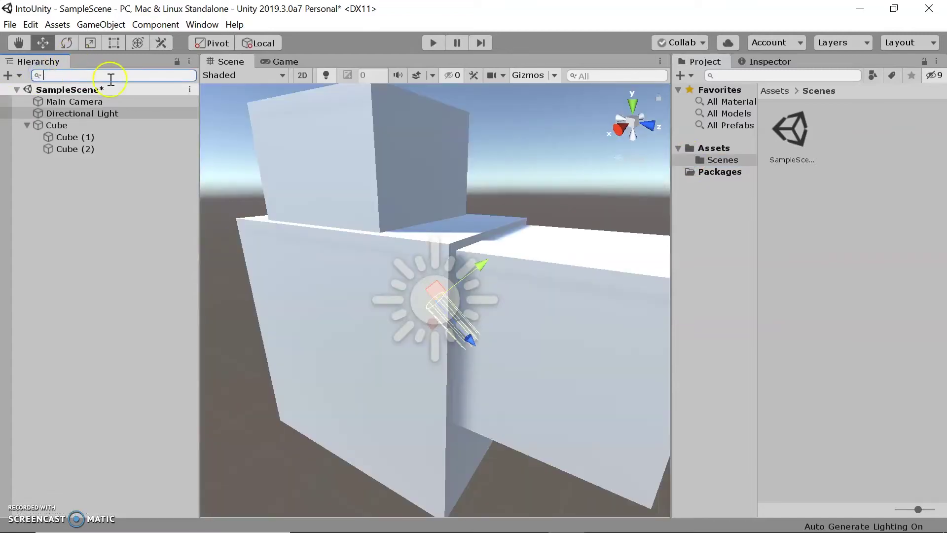
Browse the Assets and Scenes folders to SampleScene, then show the Directional Light's properties
right_click(718, 159)
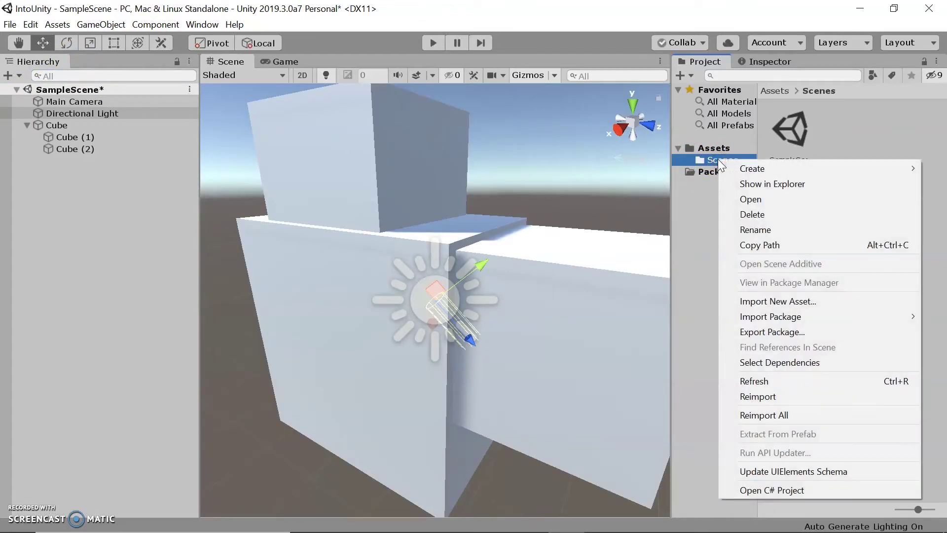
mouse_move(763, 167)
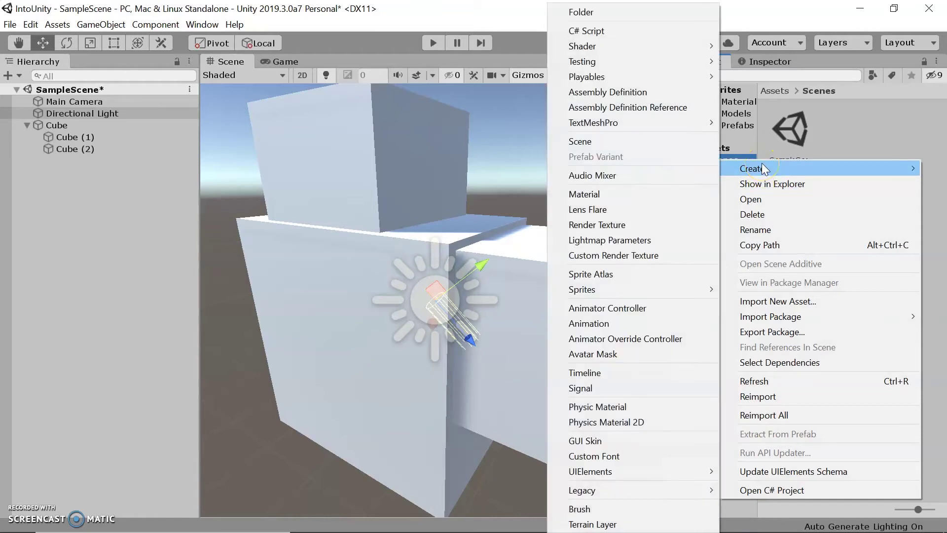
click(773, 15)
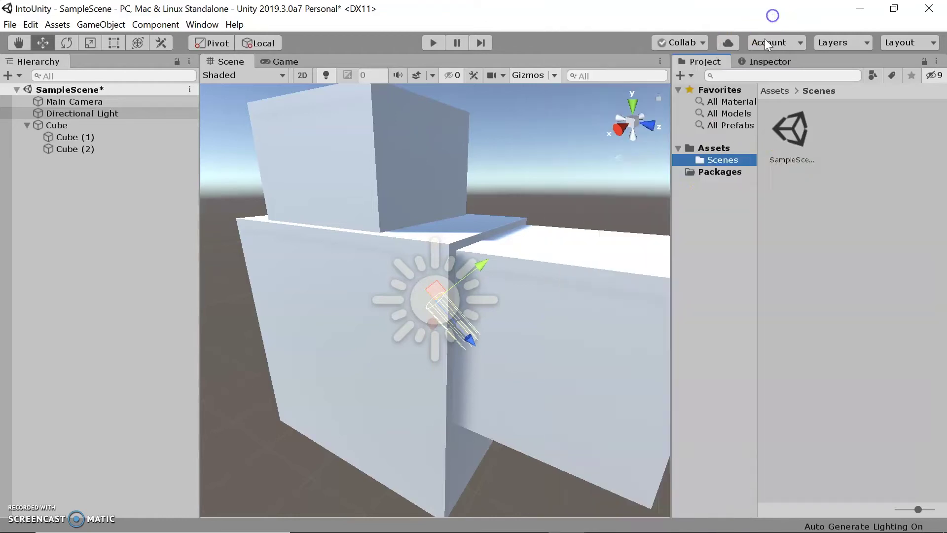
click(700, 148)
click(703, 158)
click(704, 148)
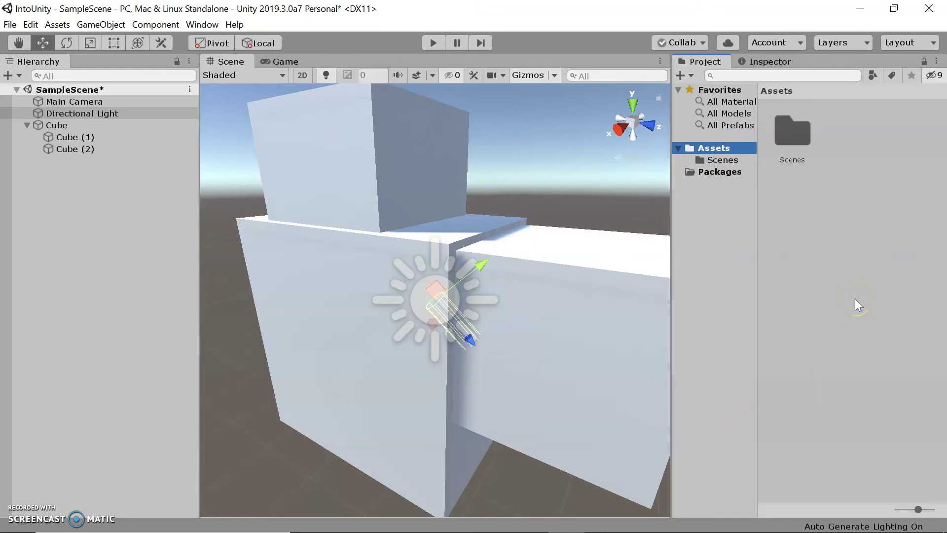
double_click(793, 130)
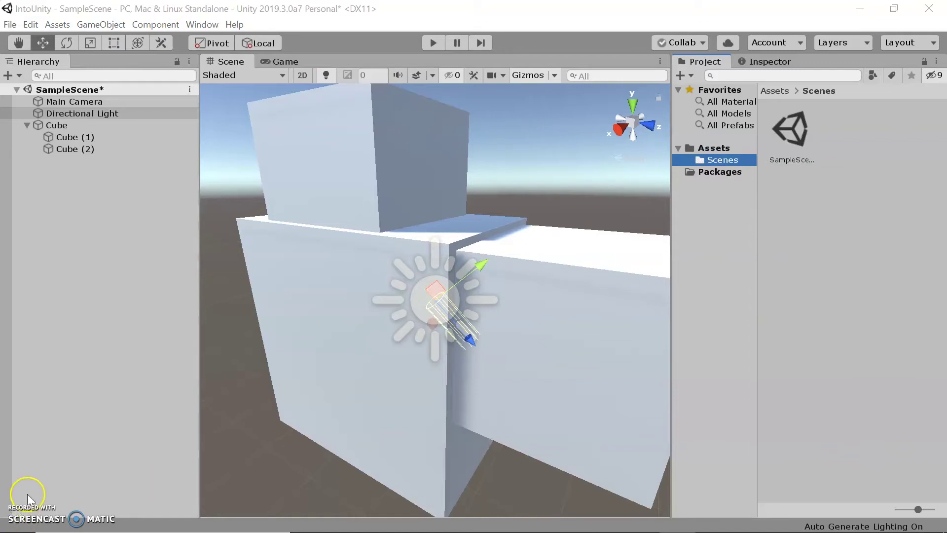
click(754, 60)
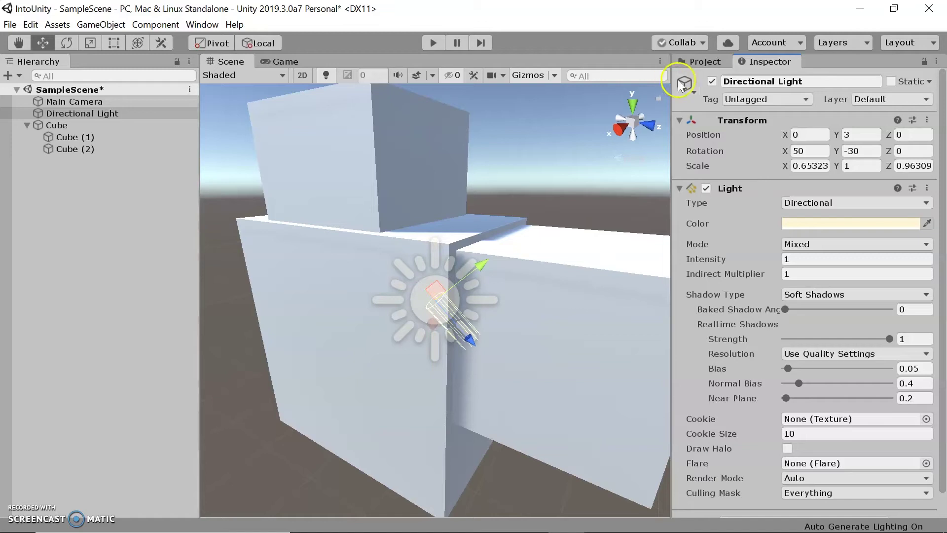
Select Cube (2) and toggle its Mesh Renderer off and back on
click(347, 185)
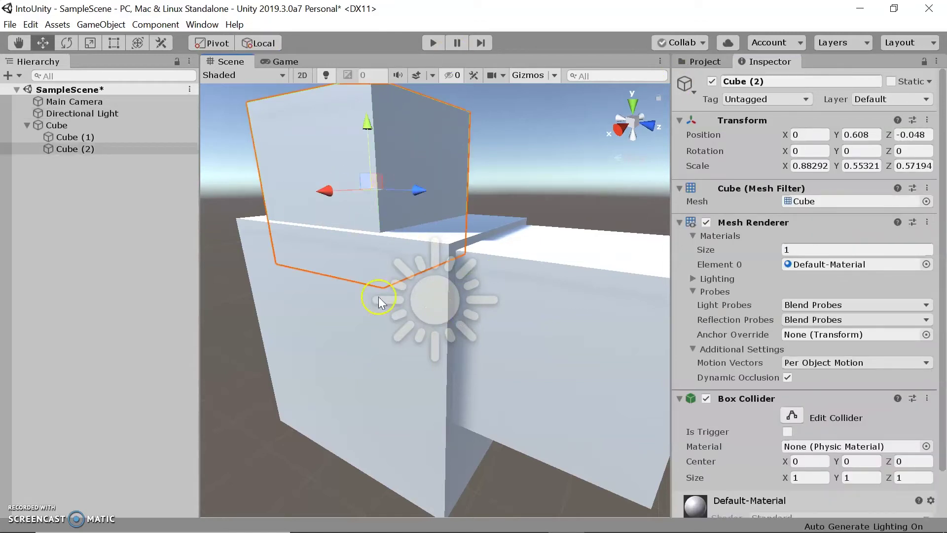
scroll(764, 191, down, 3)
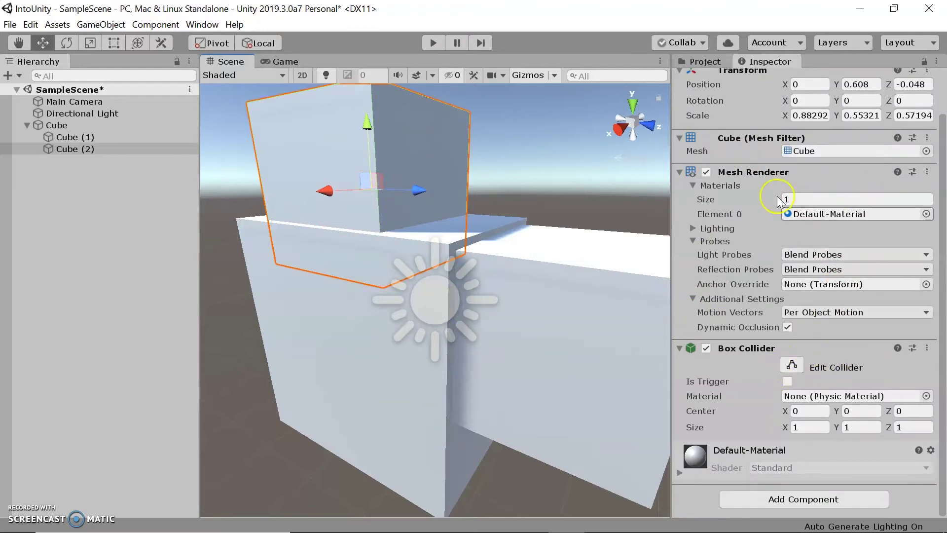
scroll(773, 188, up, 3)
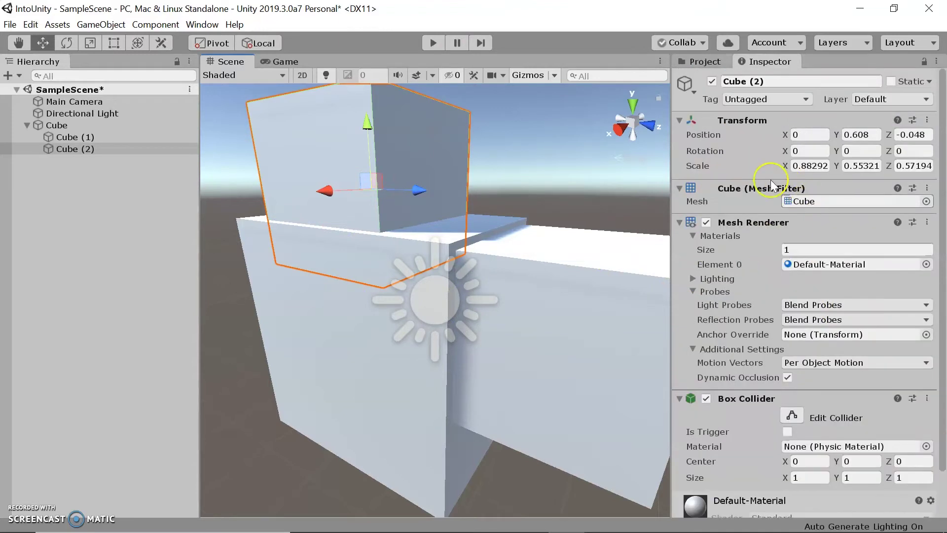
click(707, 222)
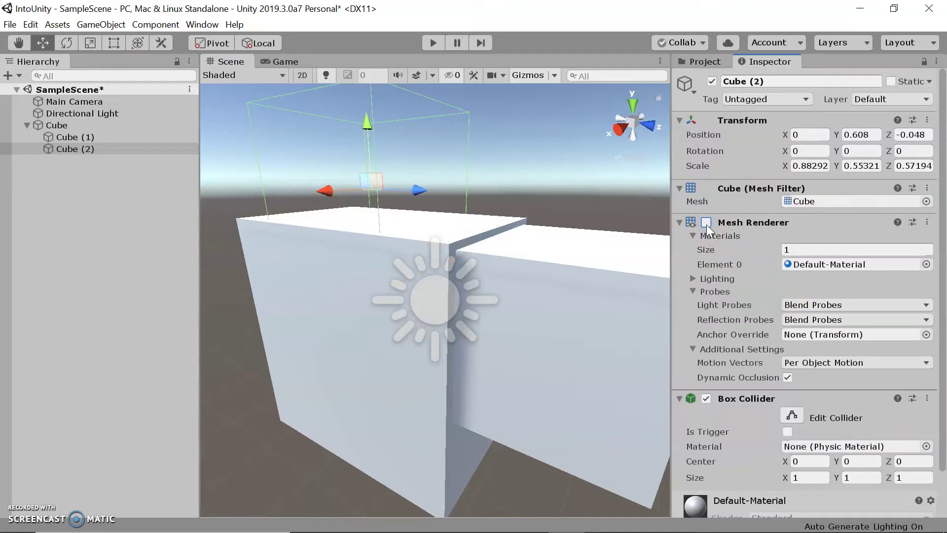
click(707, 222)
scroll(755, 394, down, 3)
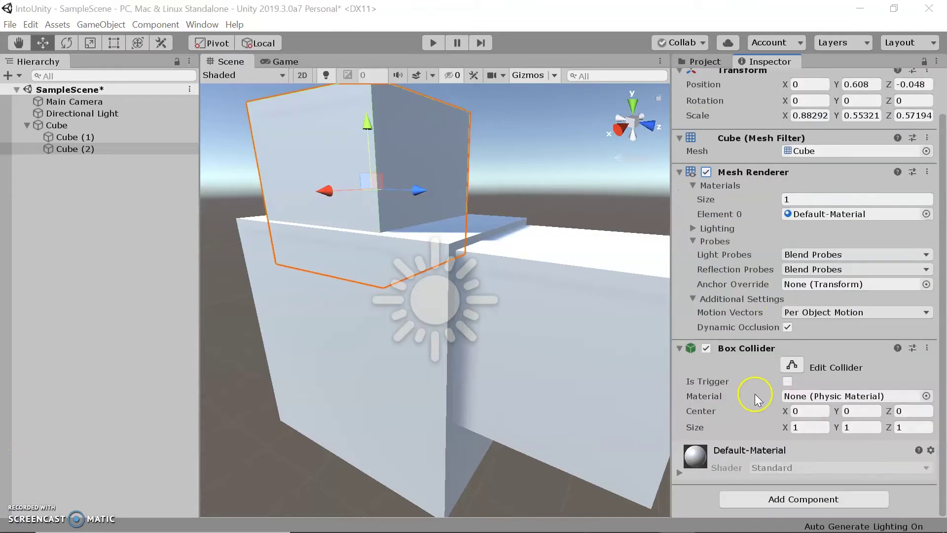
Browse the Add Component categories, including Physics, without adding any component
click(755, 499)
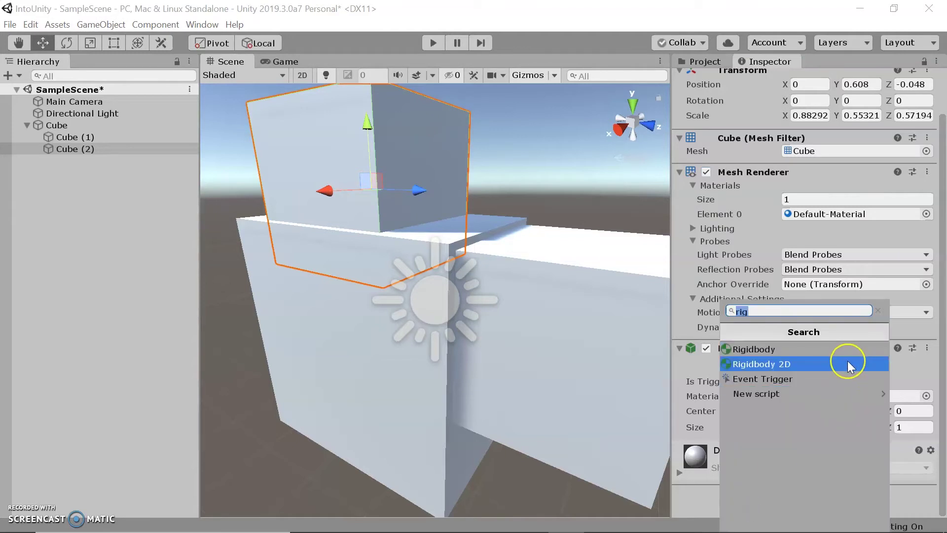
key(BackSpace)
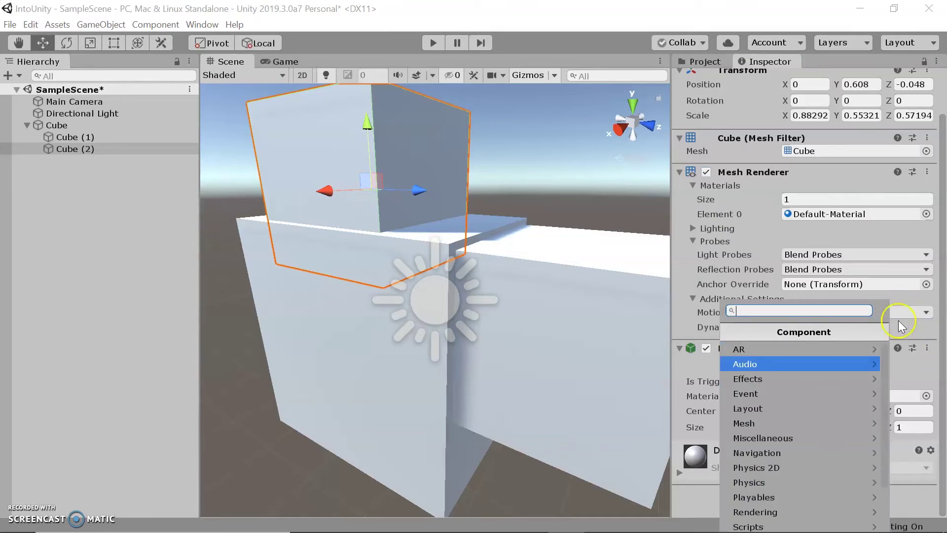
scroll(804, 444, down, 3)
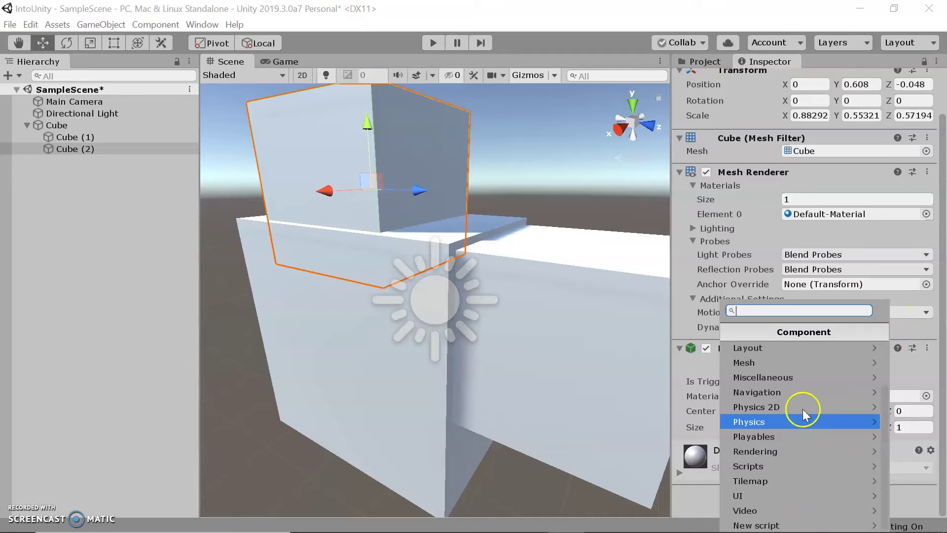
scroll(802, 420, up, 3)
scroll(787, 428, down, 3)
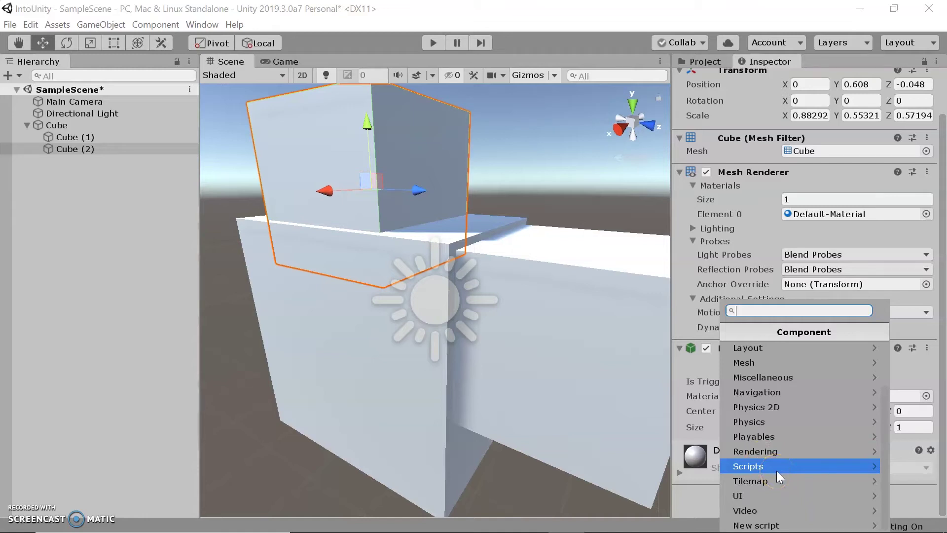
scroll(776, 470, up, 3)
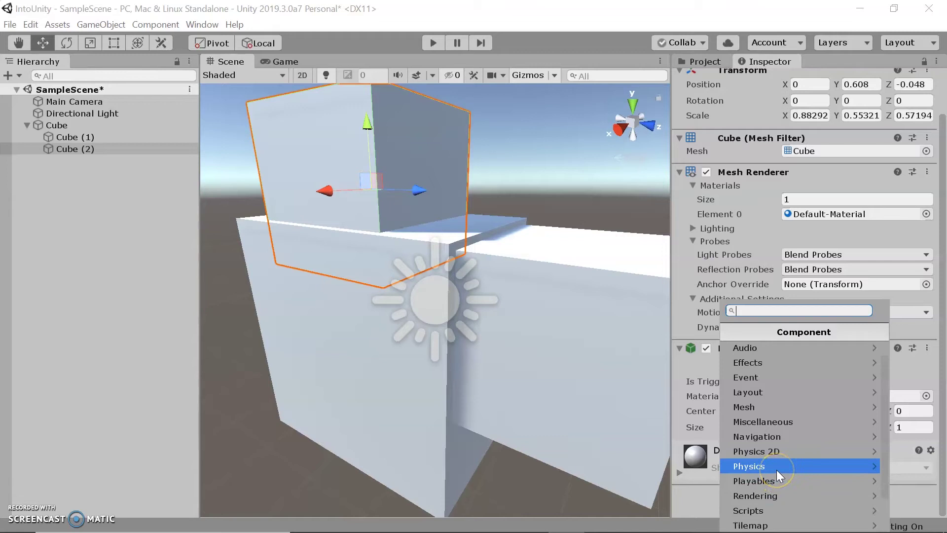
click(777, 466)
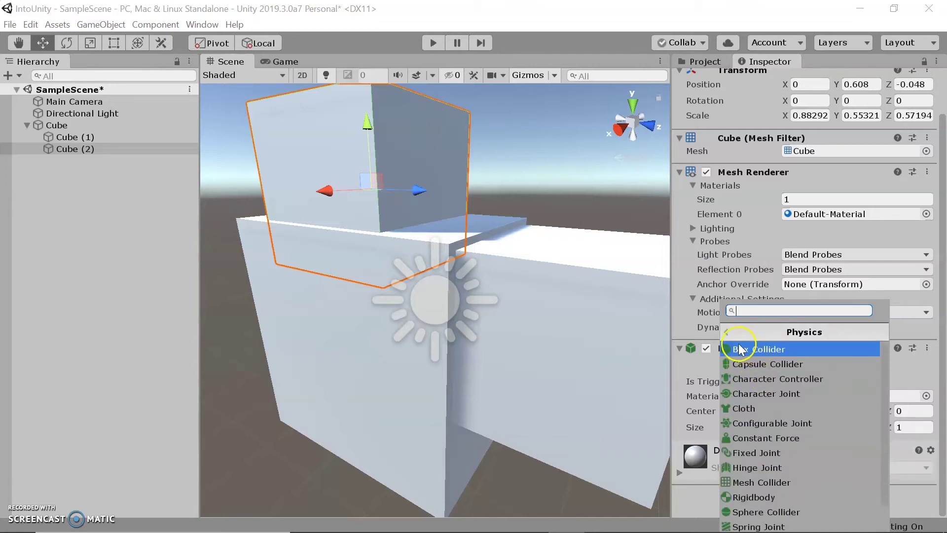
click(727, 333)
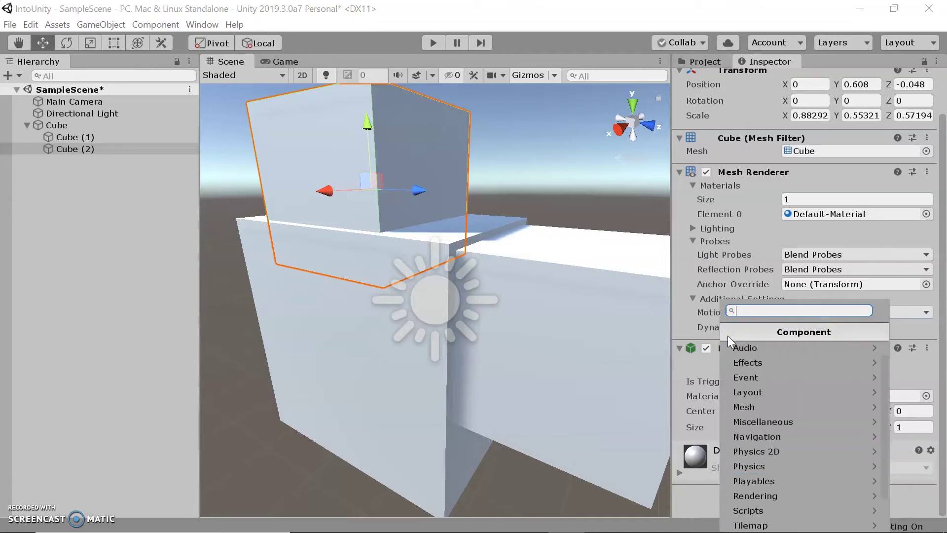
click(758, 405)
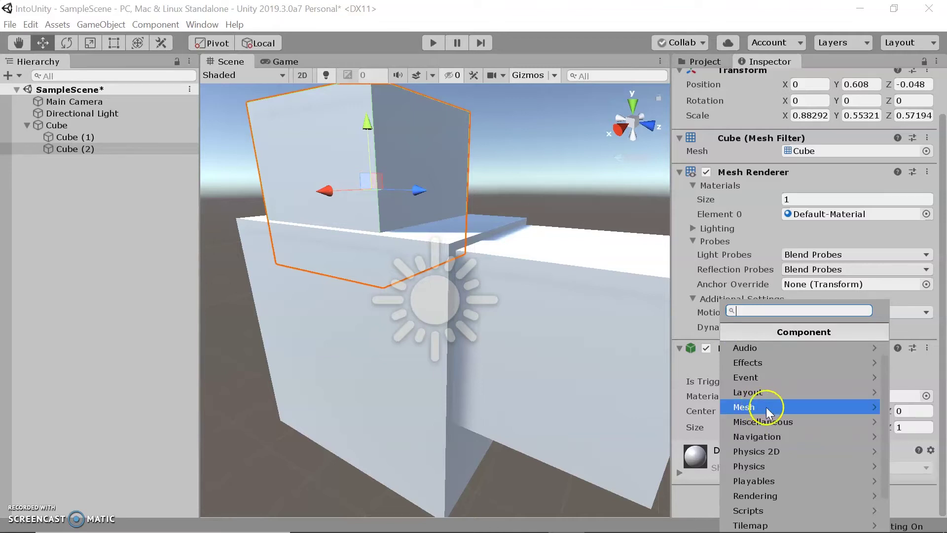
scroll(770, 412, up, 1)
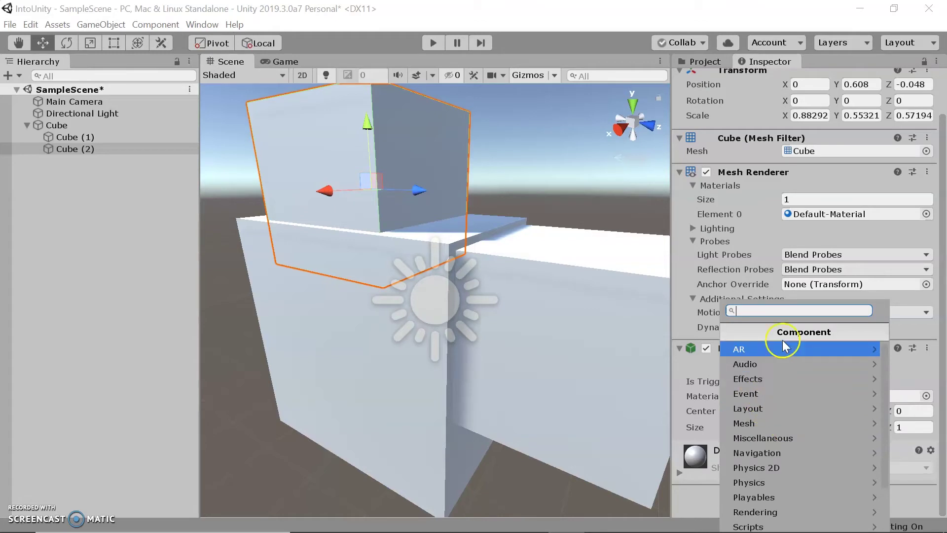
scroll(807, 314, up, 2)
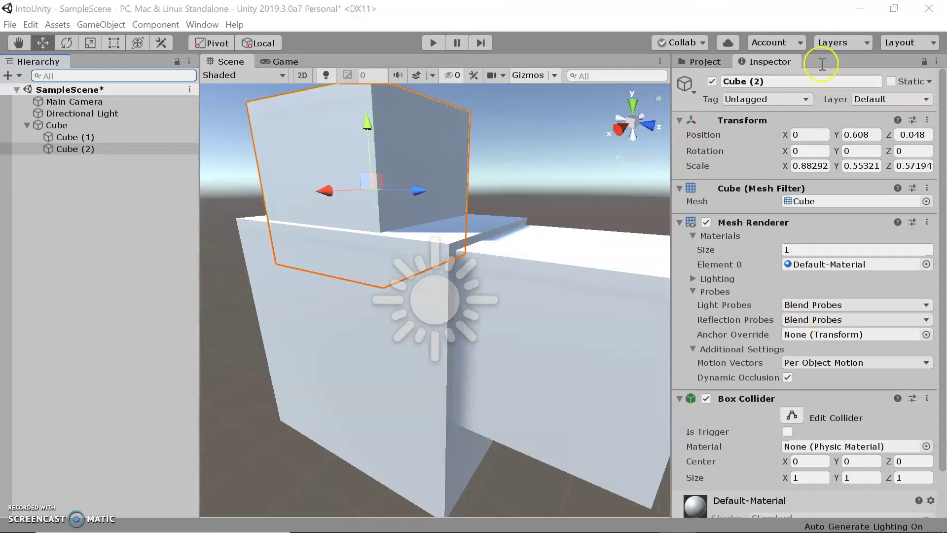
Rename Cube (2) to 'Duplicate' in the Inspector name field
click(779, 80)
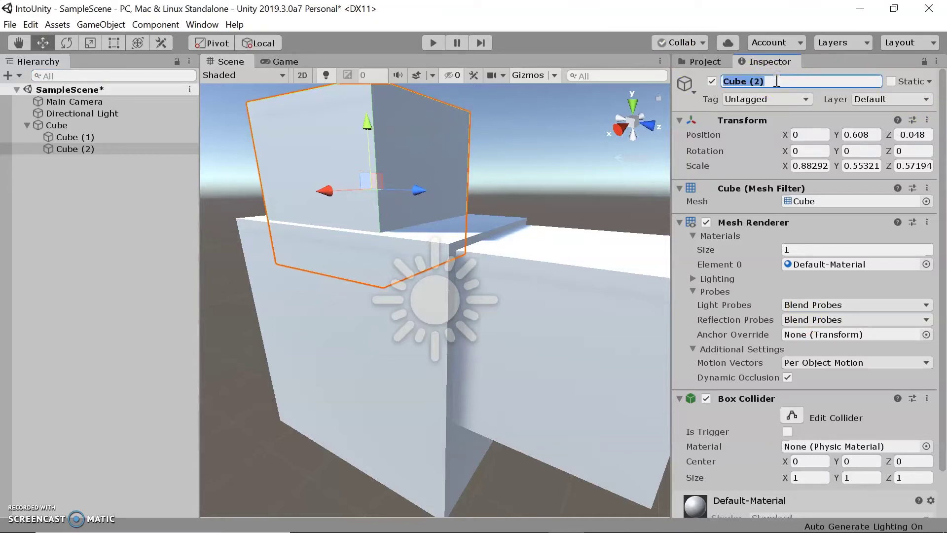
text(S)
key(BackSpace)
text(Duplicate)
key(Return)
click(172, 161)
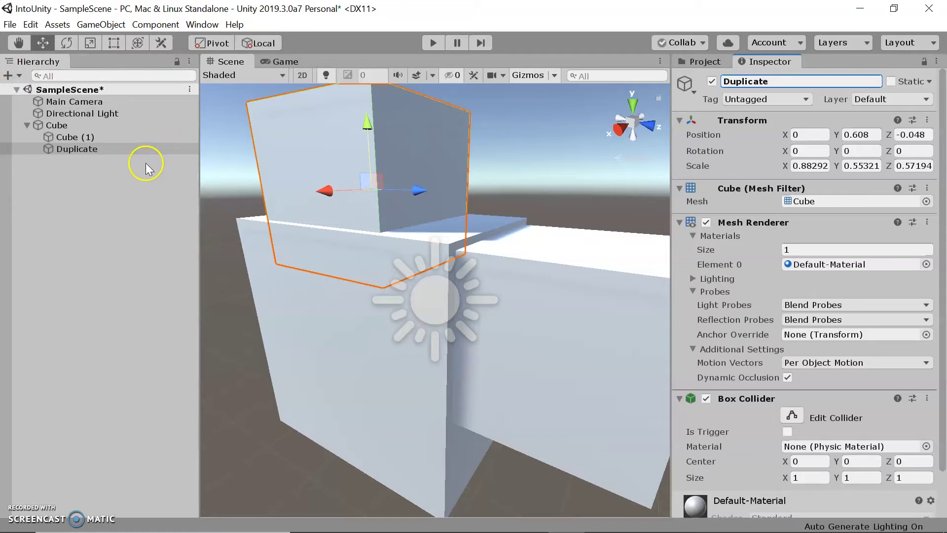
Move Duplicate to X -0.019, Y 0.608, Z 0.168 and turn off its Mesh Renderer
click(712, 82)
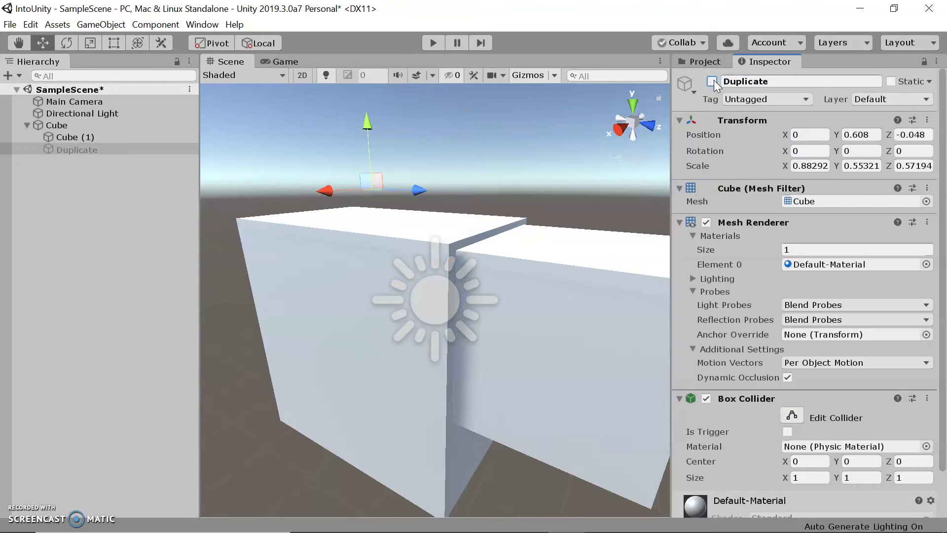
drag(418, 192, 304, 205)
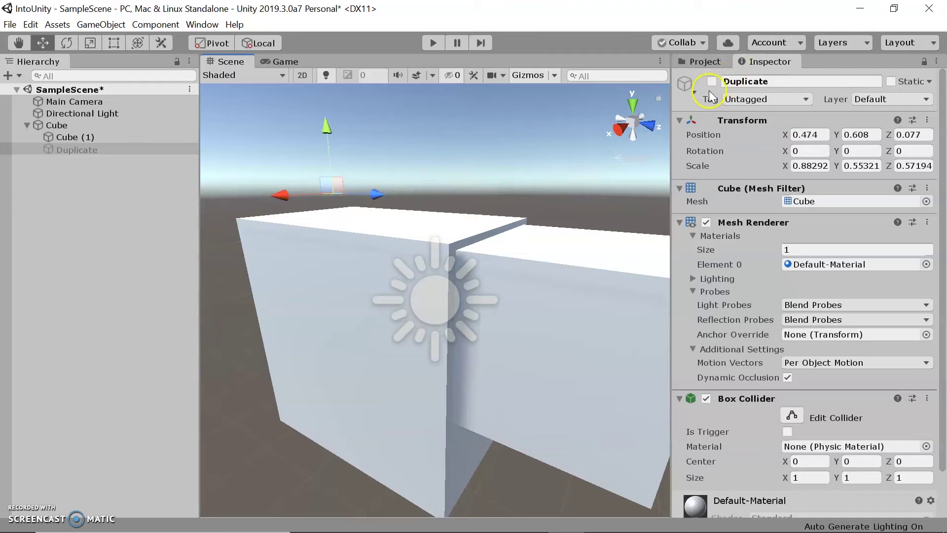
click(711, 83)
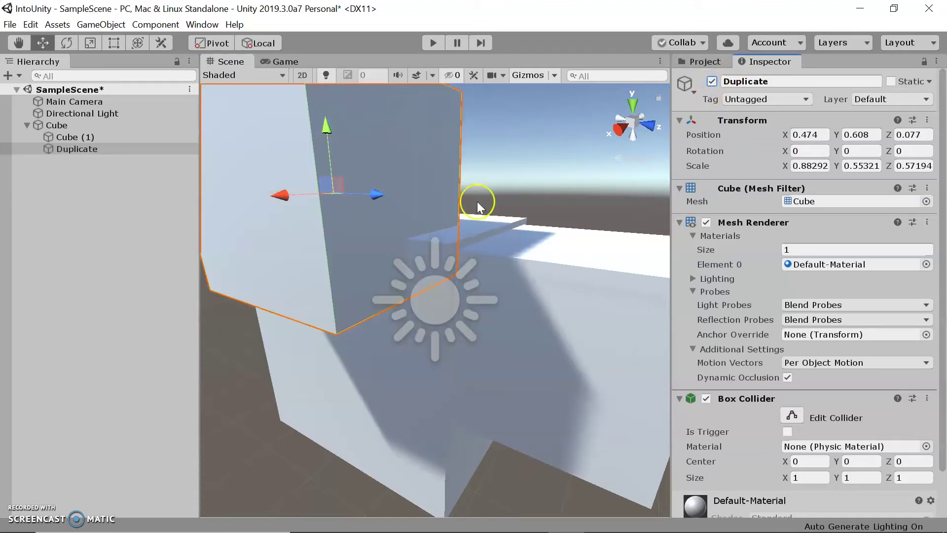
drag(378, 194, 393, 199)
drag(289, 206, 363, 201)
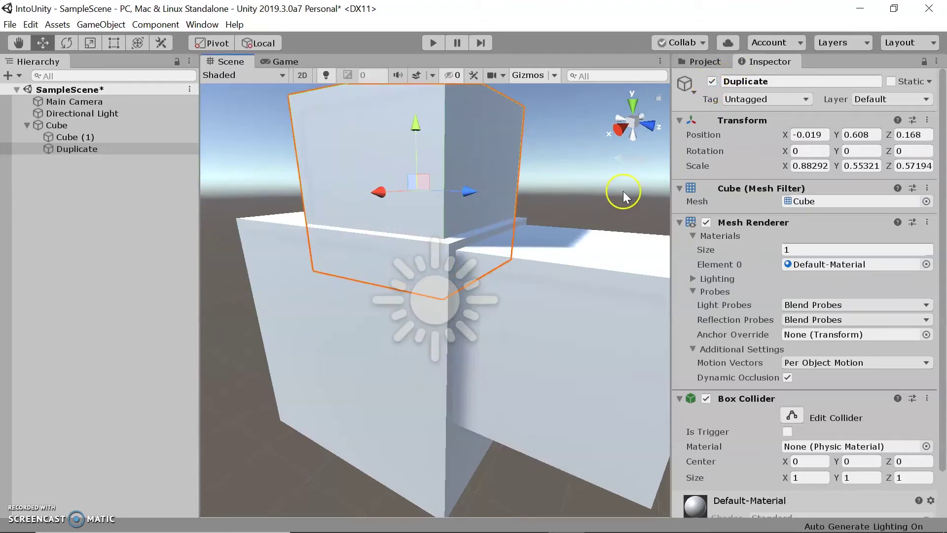
click(707, 223)
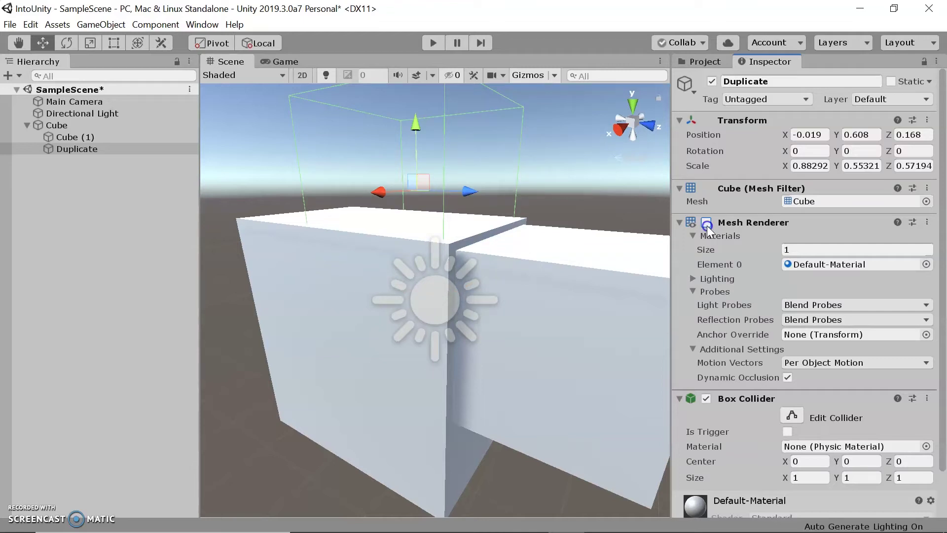
Switch Duplicate's Mesh Renderer back on and toggle the object inactive, then active again
click(707, 225)
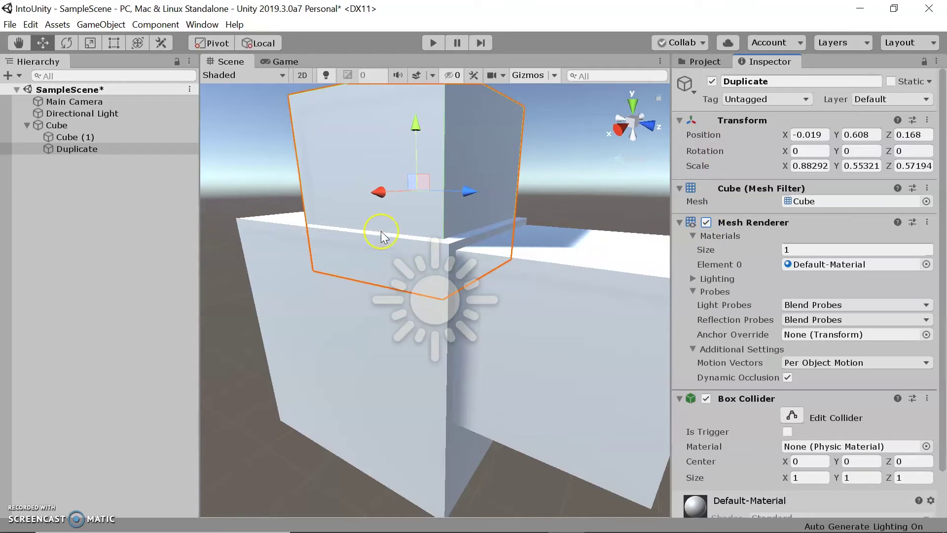
click(706, 222)
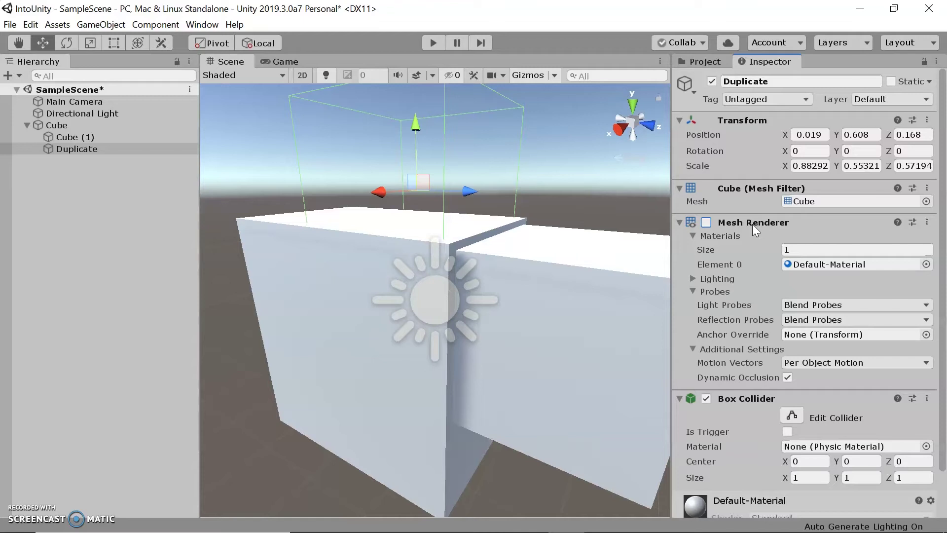
click(706, 223)
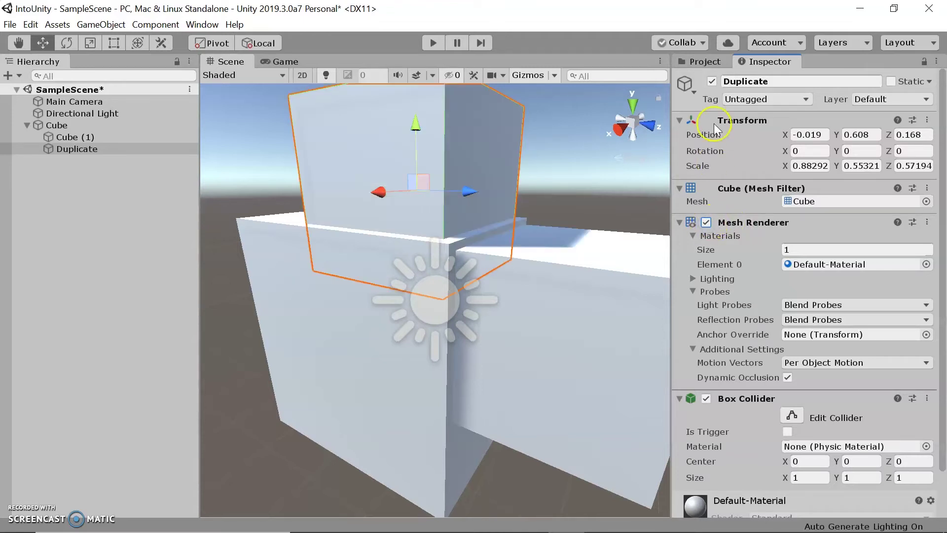
click(712, 81)
click(713, 80)
Tag Duplicate as Player, then open the Tags & Layers settings via Add Tag
click(798, 101)
click(784, 195)
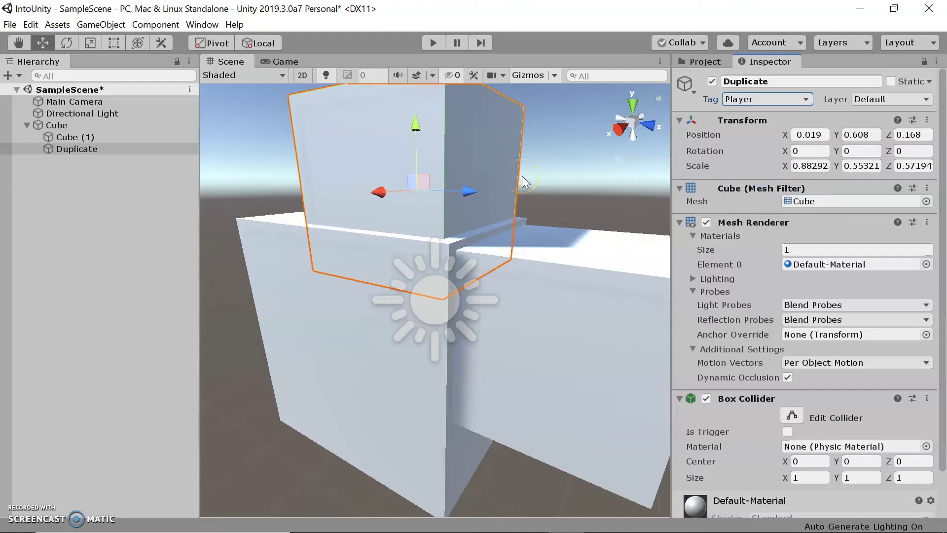
click(255, 414)
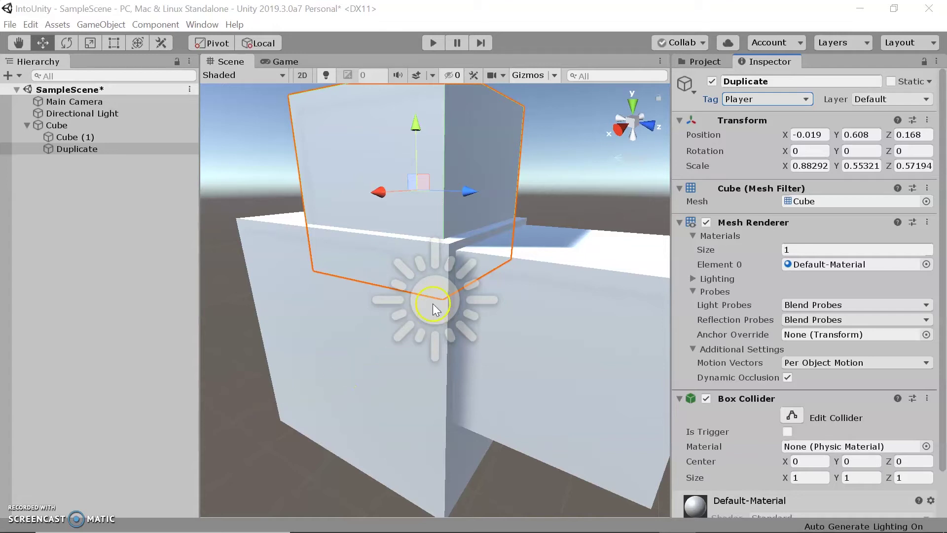
click(748, 102)
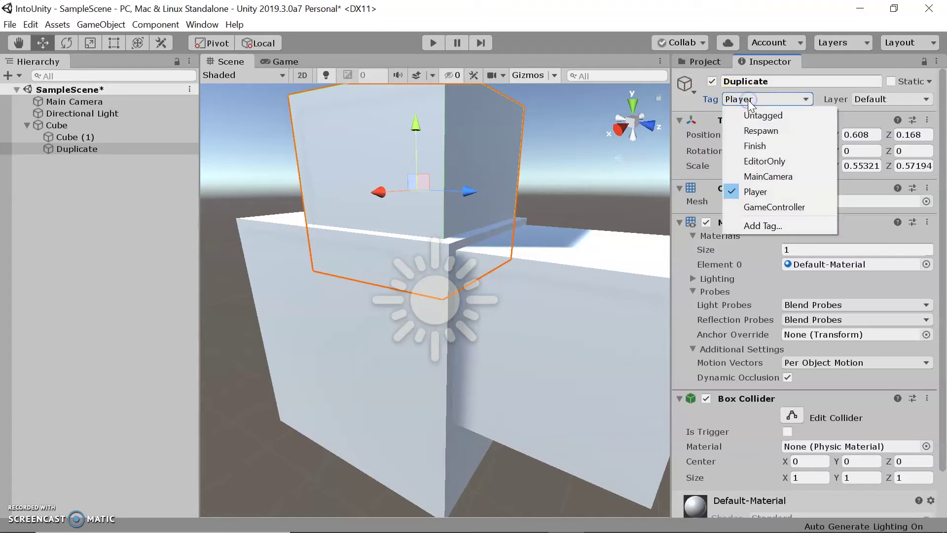
click(792, 228)
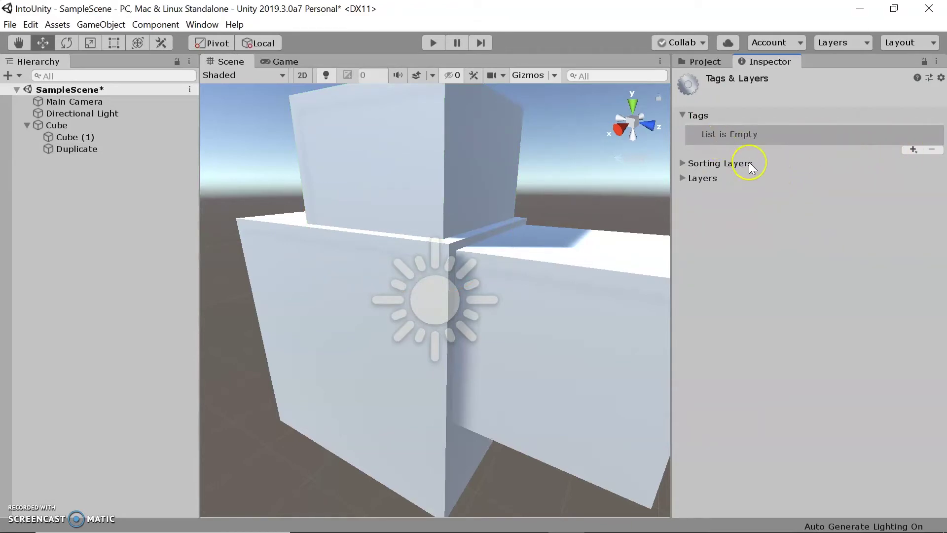
Add a new project tag named 'Cube' to the Tags list
click(911, 149)
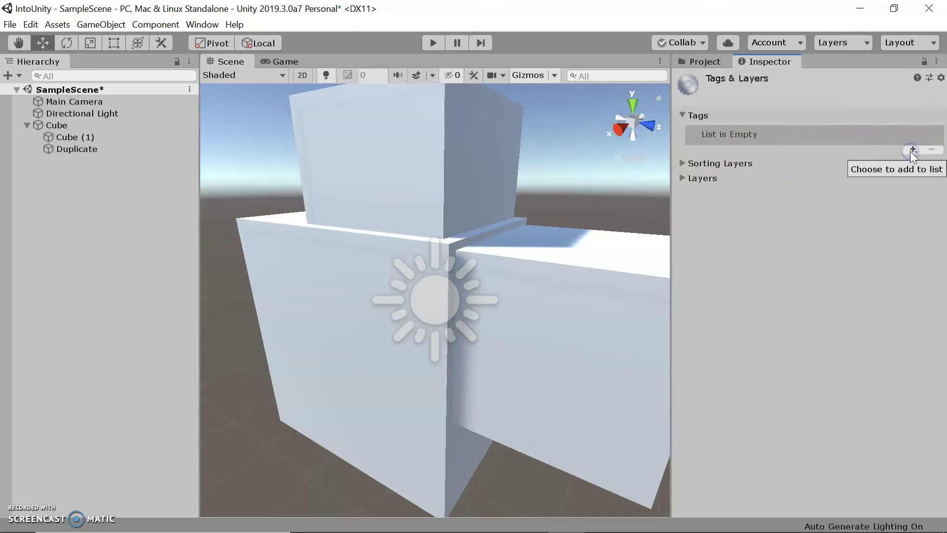
click(911, 150)
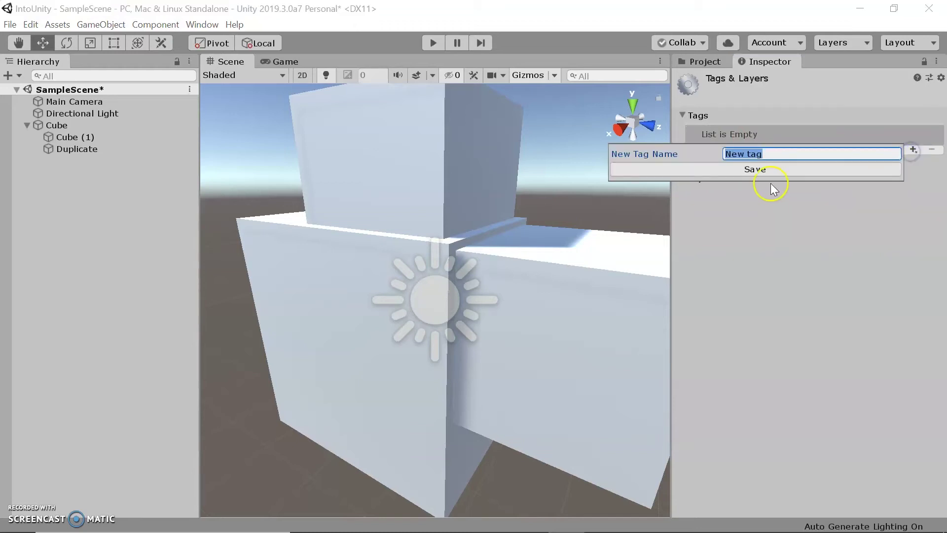
text(Cube)
key(Return)
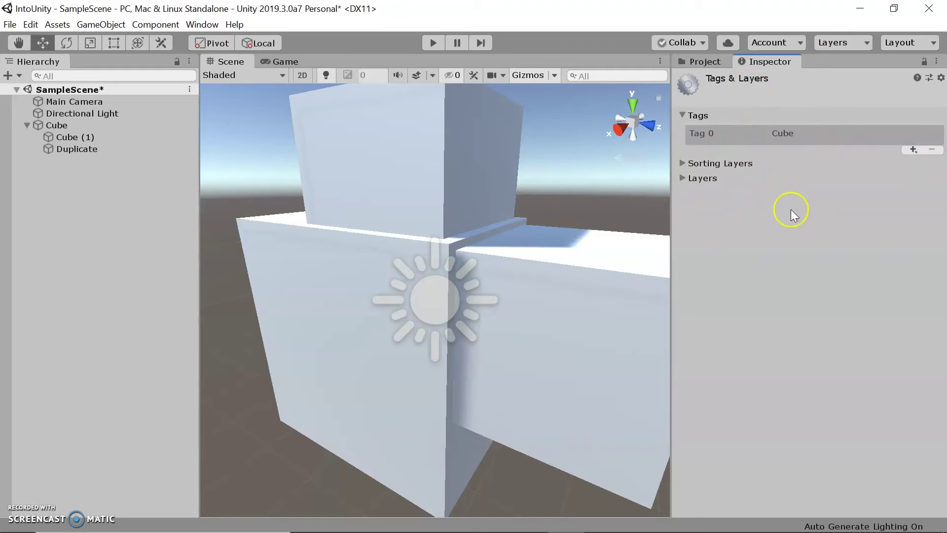
Set the Tag of both Duplicate and Cube (1) to Cube
click(440, 170)
click(782, 101)
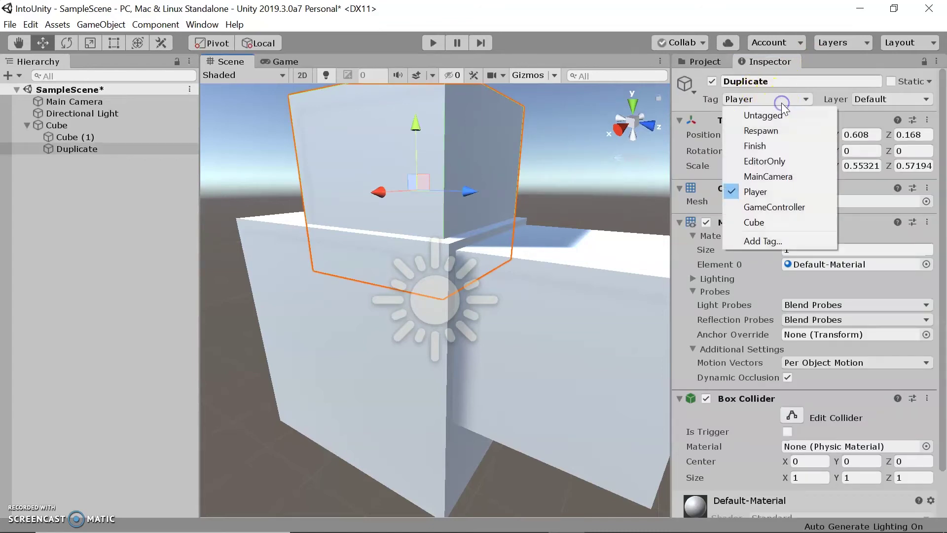
click(759, 223)
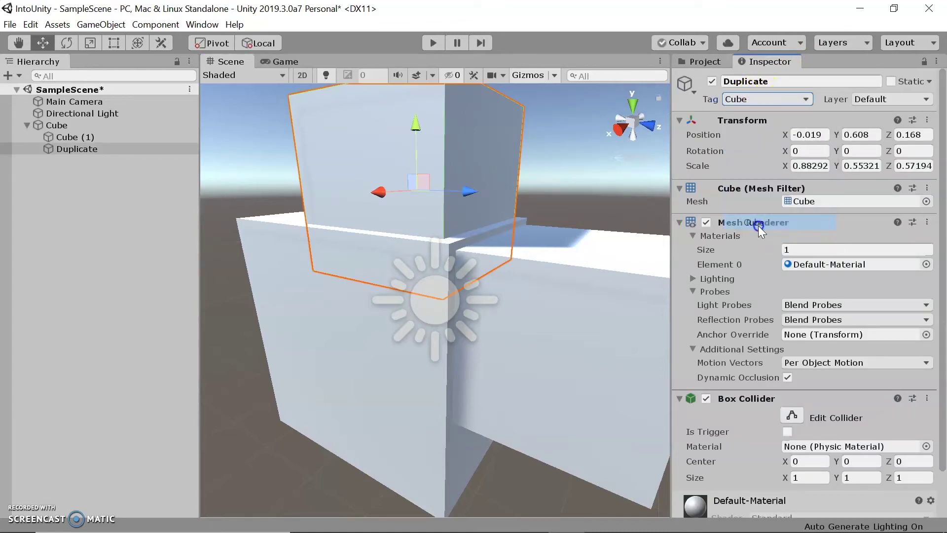
click(139, 137)
click(765, 102)
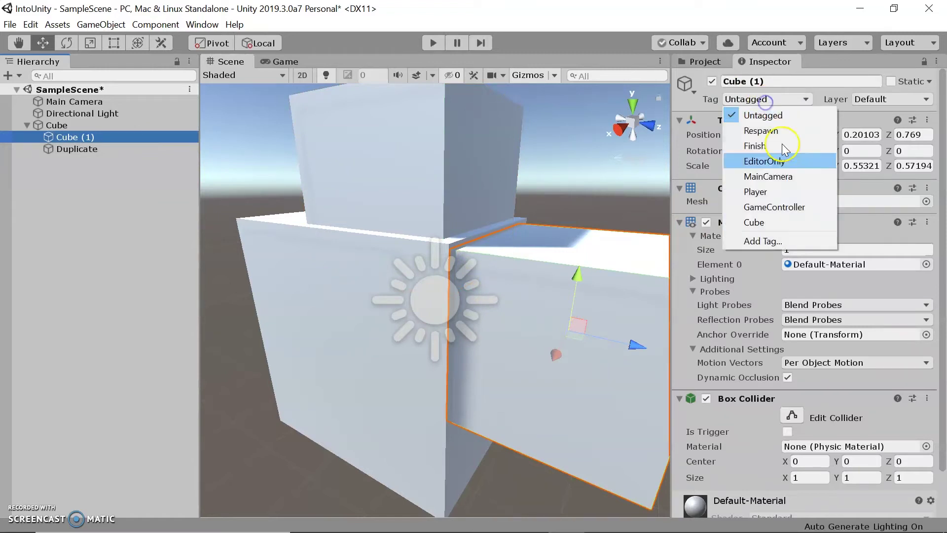
click(767, 221)
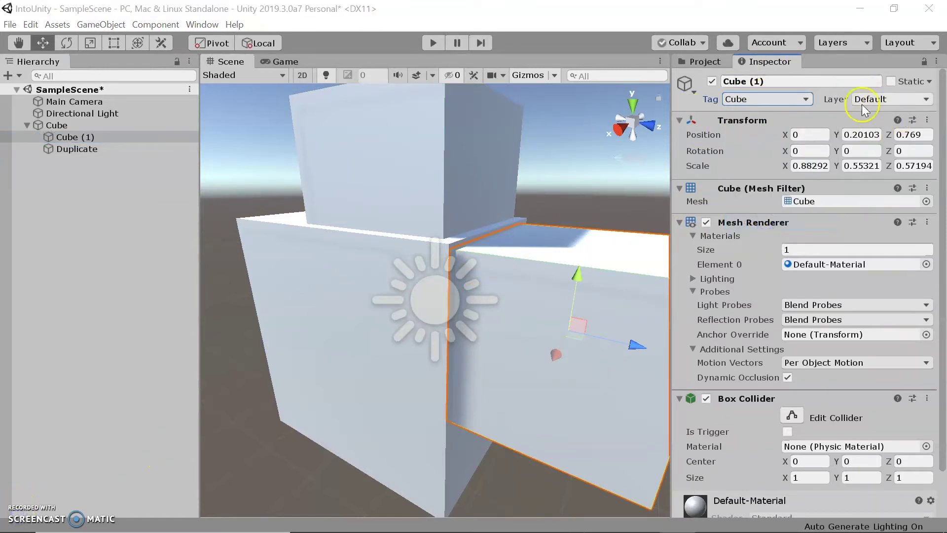
click(905, 97)
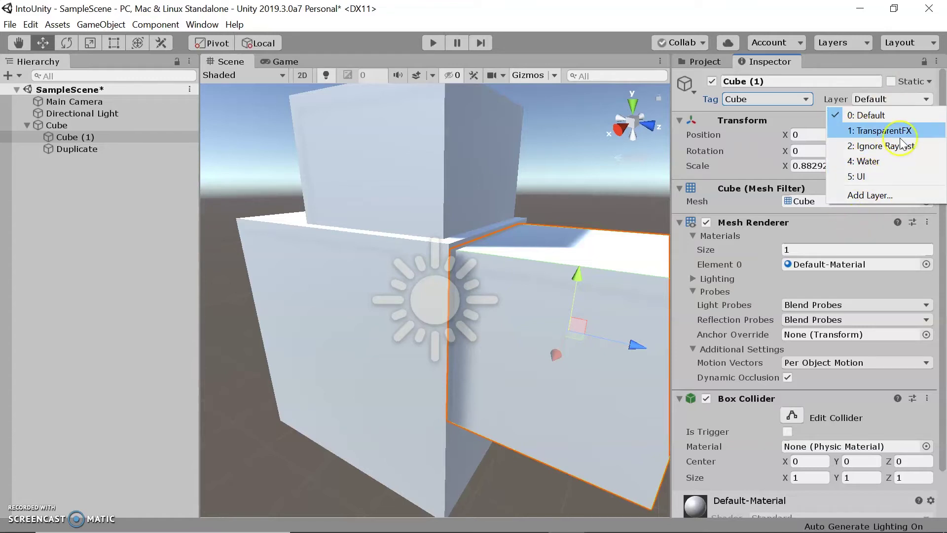
click(887, 163)
scroll(839, 226, down, 2)
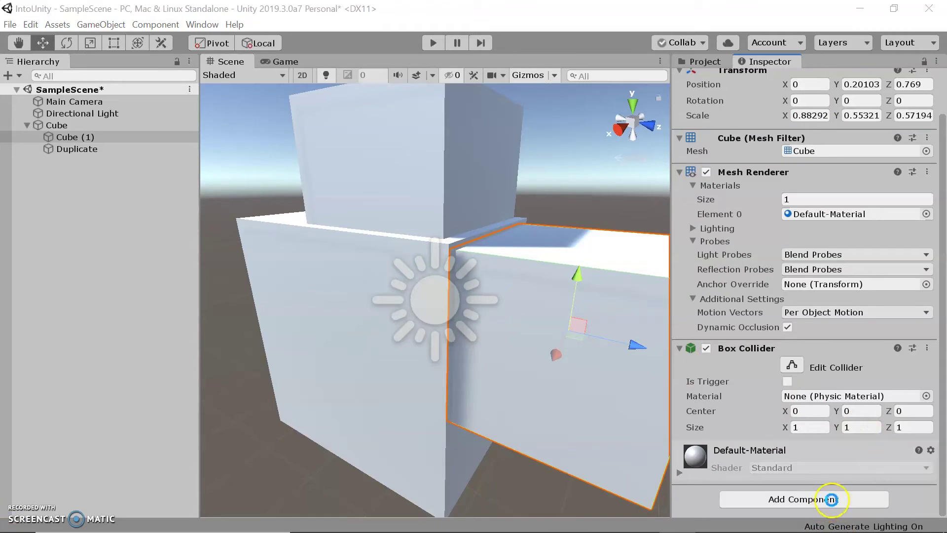
Add an Effects > Lens Flare component to Cube (1), leaving flare None, brightness 1, fade speed 3
click(832, 499)
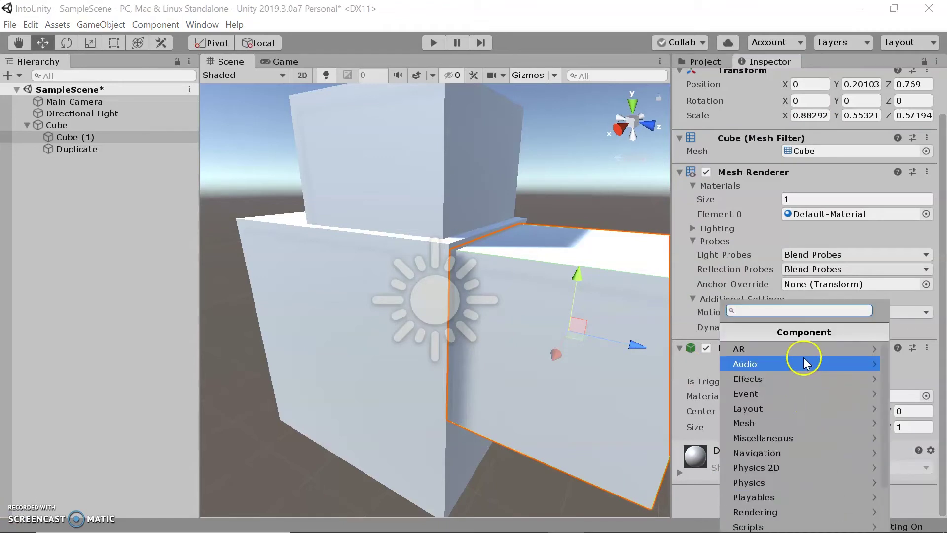
click(797, 380)
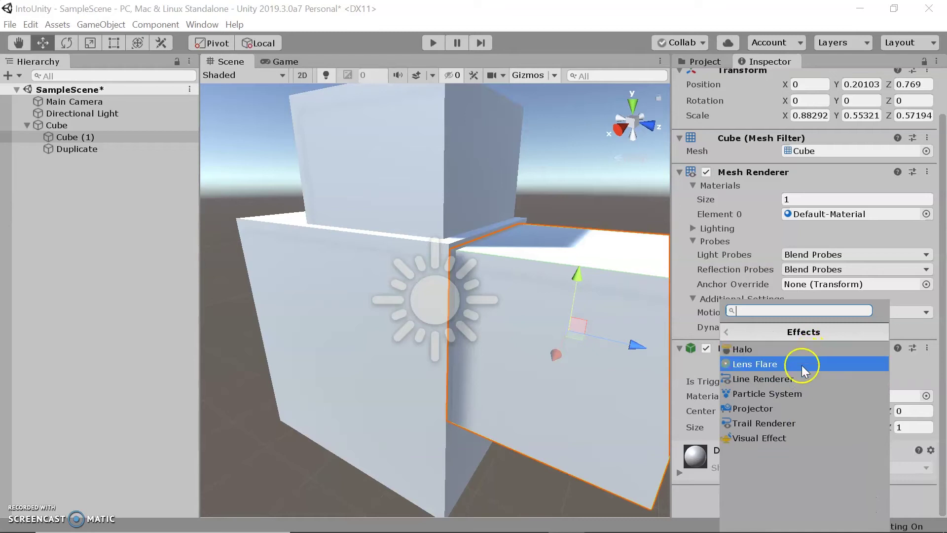
click(801, 365)
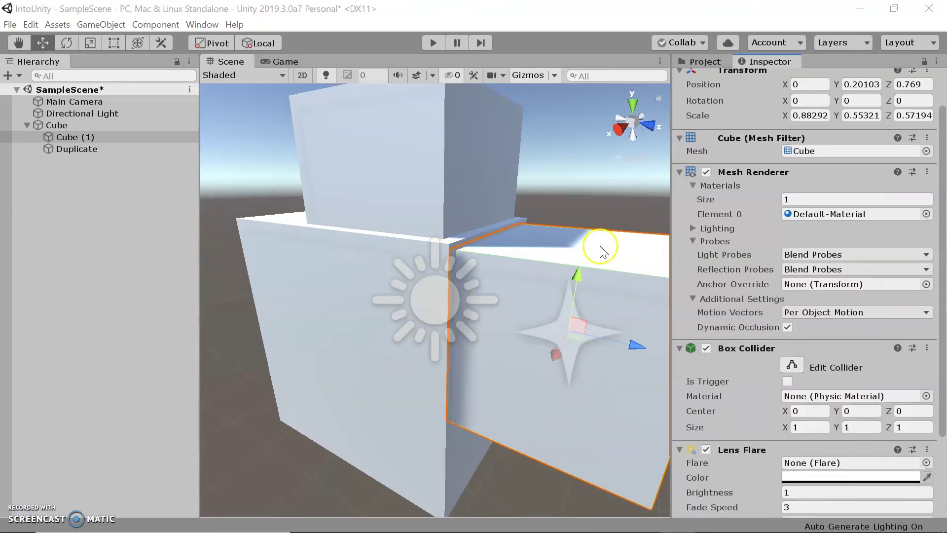
scroll(858, 289, up, 2)
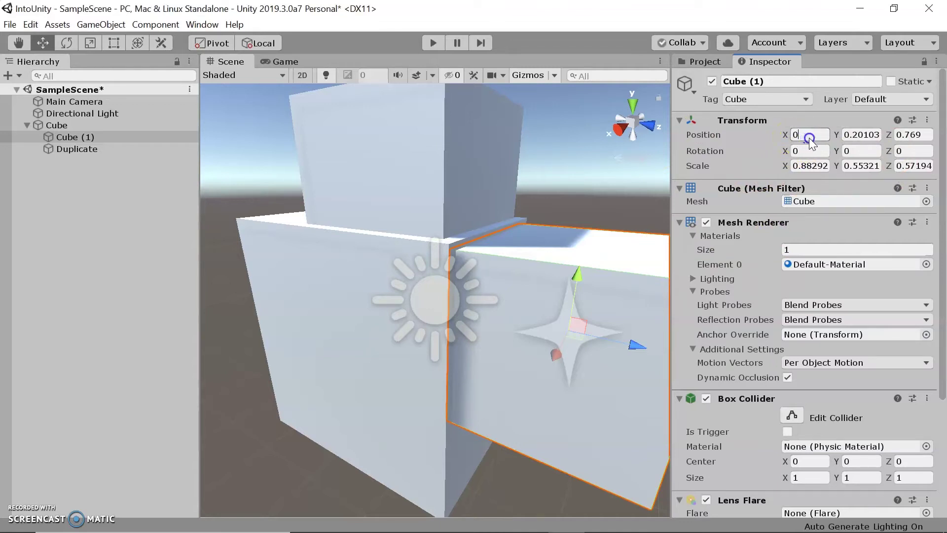
Reset Cube (1)'s Transform to position 0,0,0, rotation 0,0,0 and scale 1,1,1
click(787, 143)
mouse_move(786, 142)
mouse_down()
mouse_move(780, 136)
mouse_move(800, 135)
mouse_up()
double_click(807, 136)
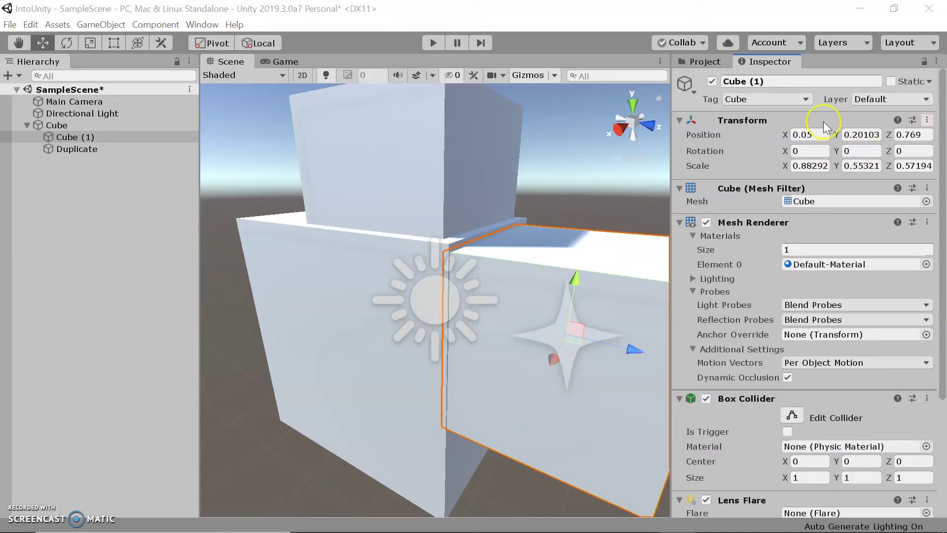
click(927, 120)
click(873, 140)
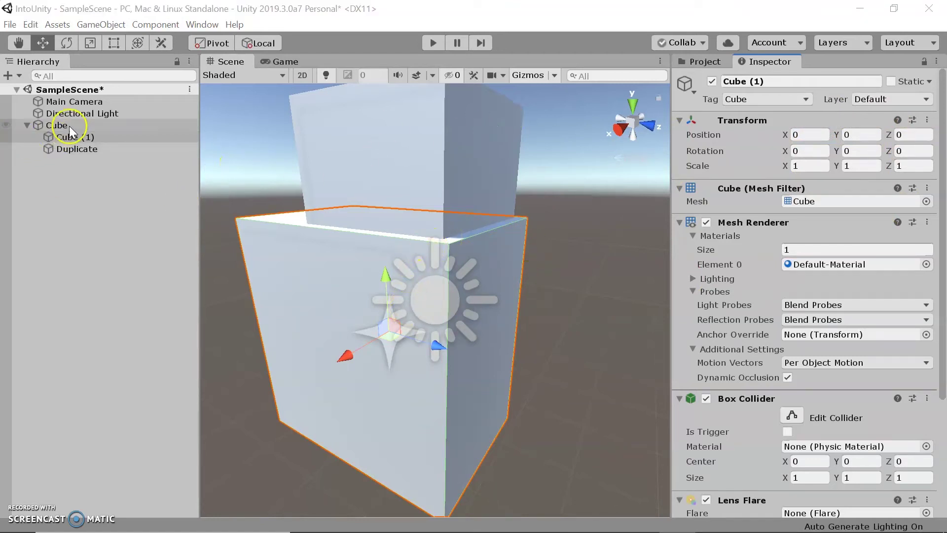
click(98, 113)
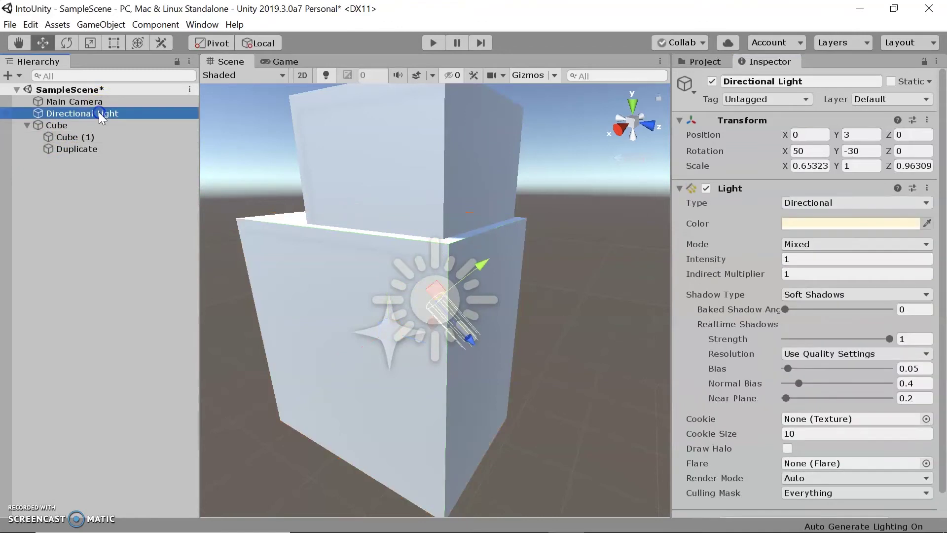
scroll(833, 469, down, 2)
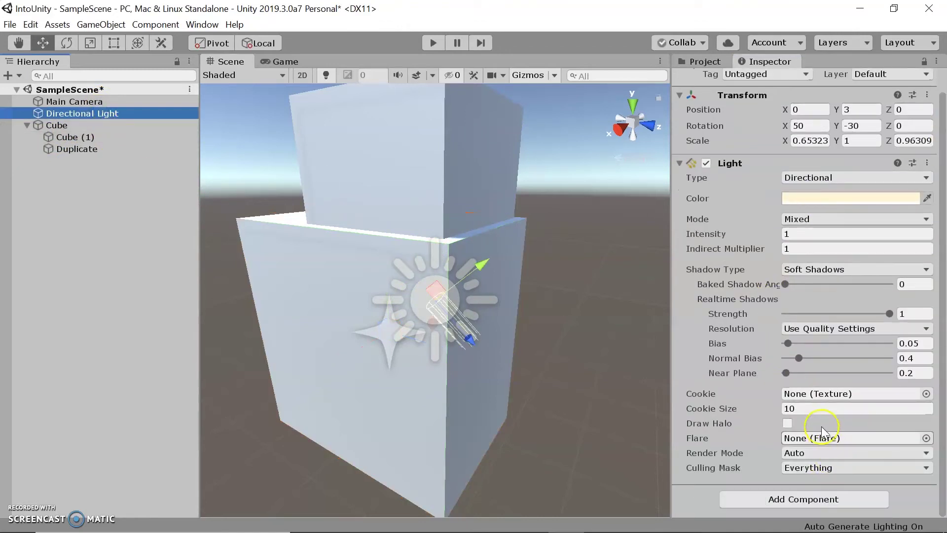
mouse_move(727, 251)
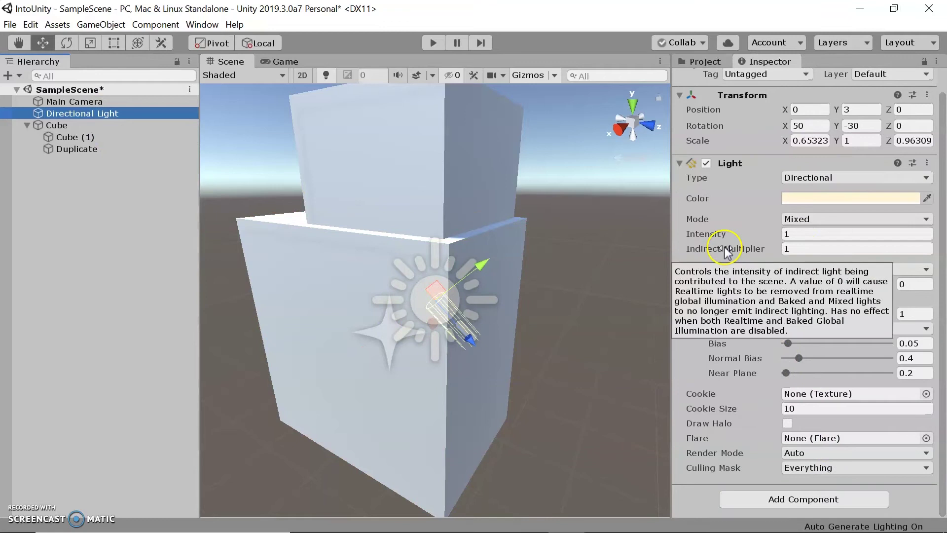
click(425, 132)
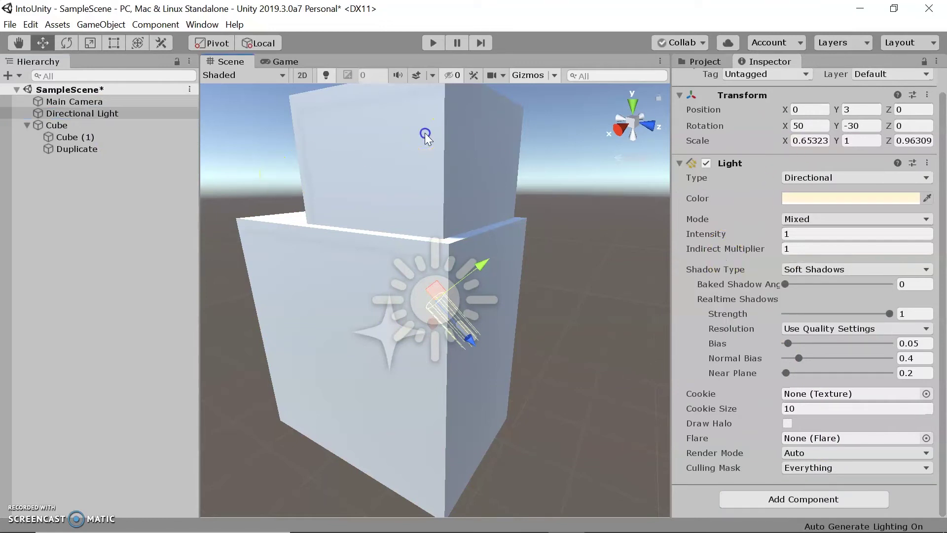
scroll(786, 141, up, 2)
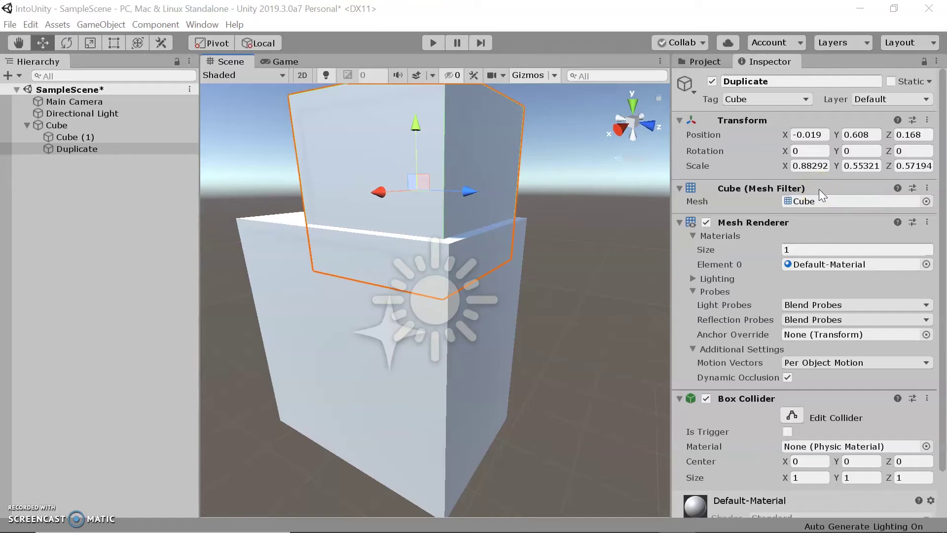
click(924, 62)
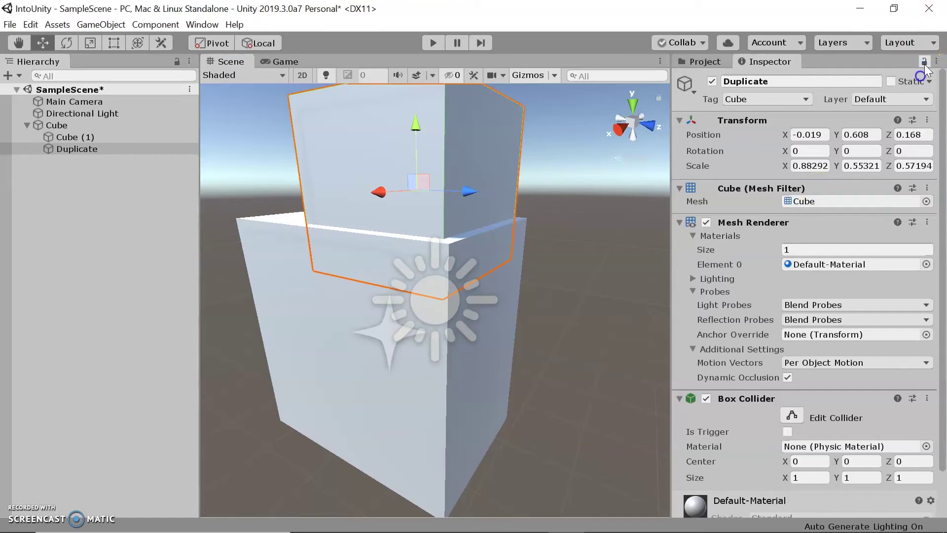
click(424, 255)
click(444, 254)
click(108, 123)
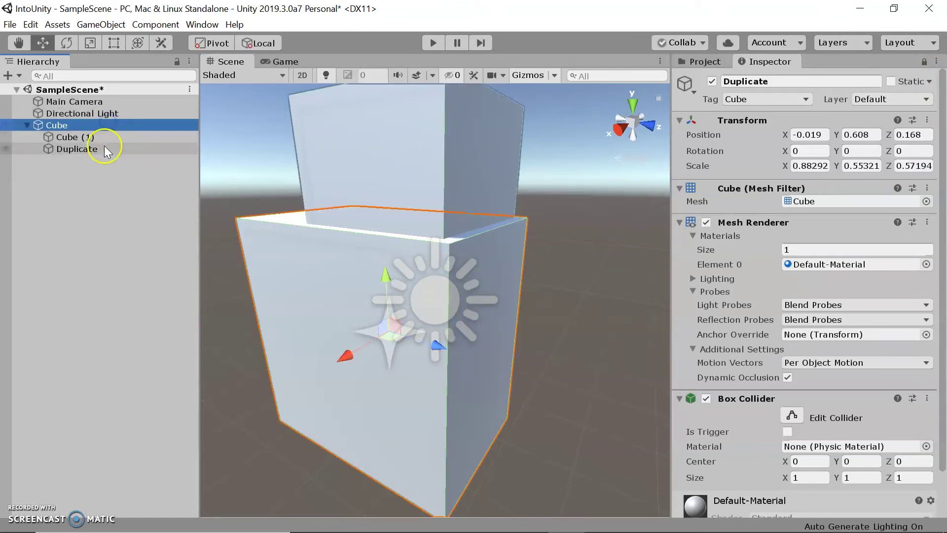
click(105, 149)
click(113, 137)
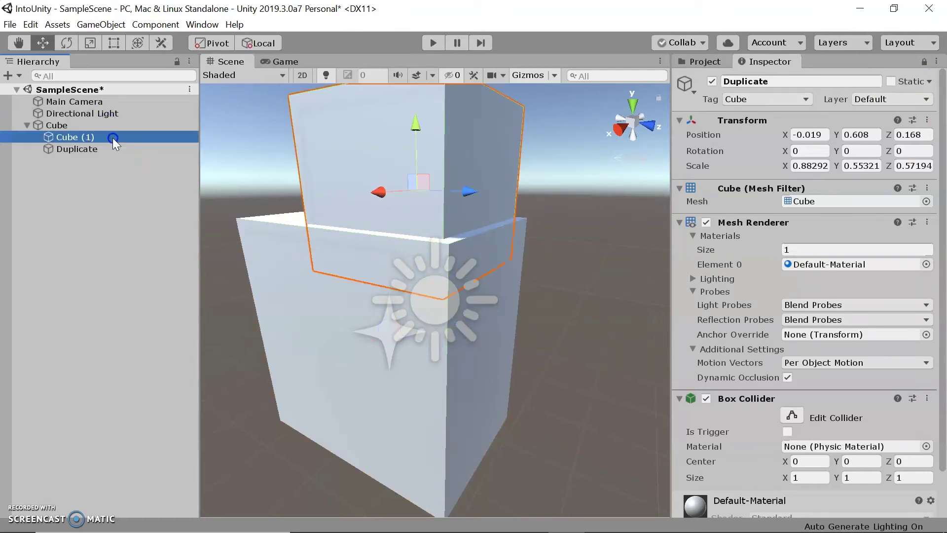
click(924, 62)
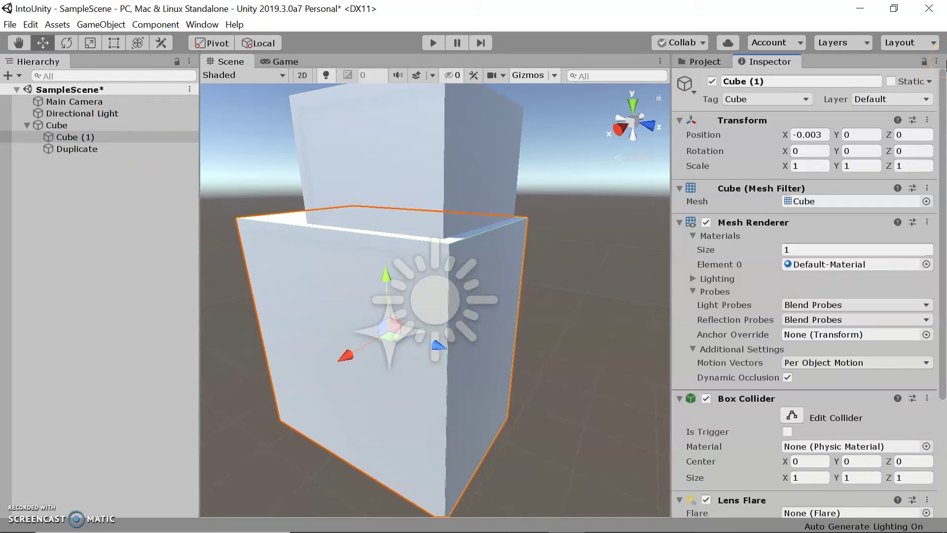